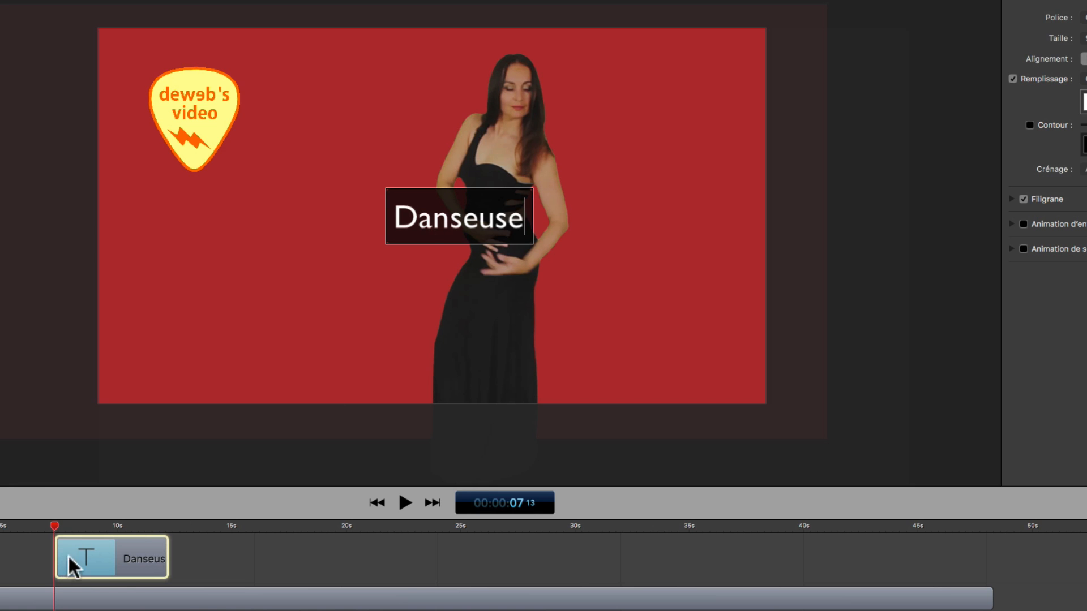
- Extend the "Danseuse" title clip to about the 37 s mark and move the title left of the dancer
{"action": "left_click_drag", "start_coordinate": [167, 548], "coordinate": [737, 558]}
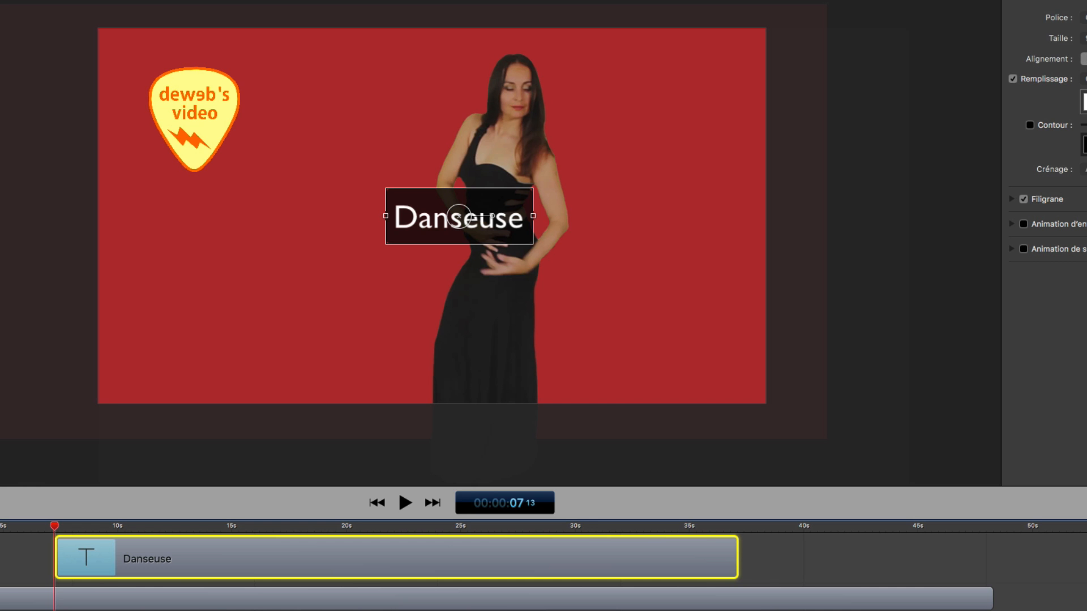
{"action": "left_click_drag", "start_coordinate": [460, 217], "coordinate": [289, 265]}
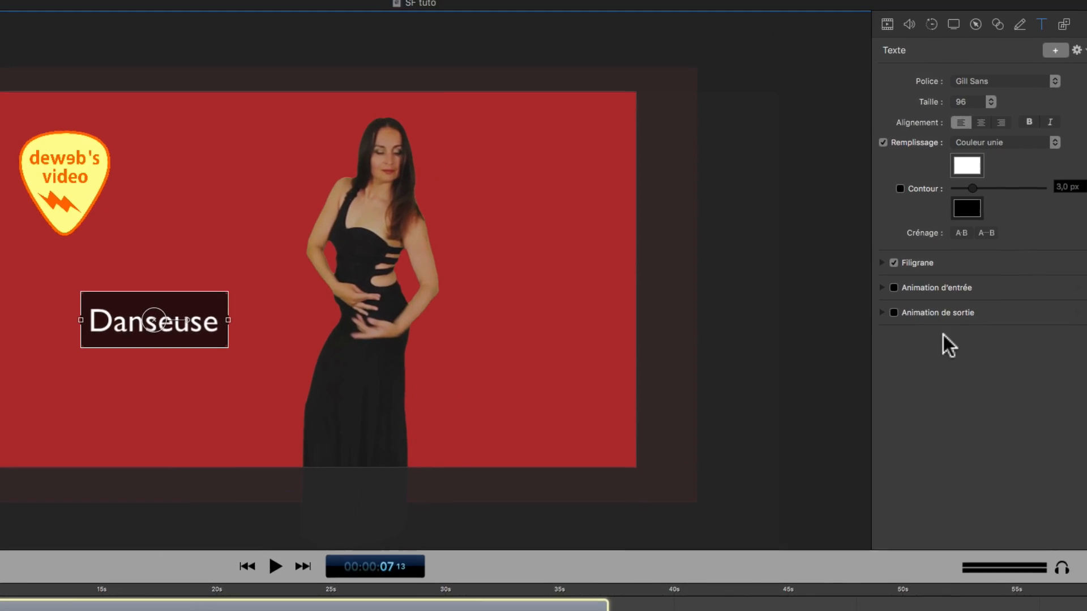
- Turn off the title's Filigrane backdrop and place the playhead at about 19 s
{"action": "left_click", "coordinate": [883, 268]}
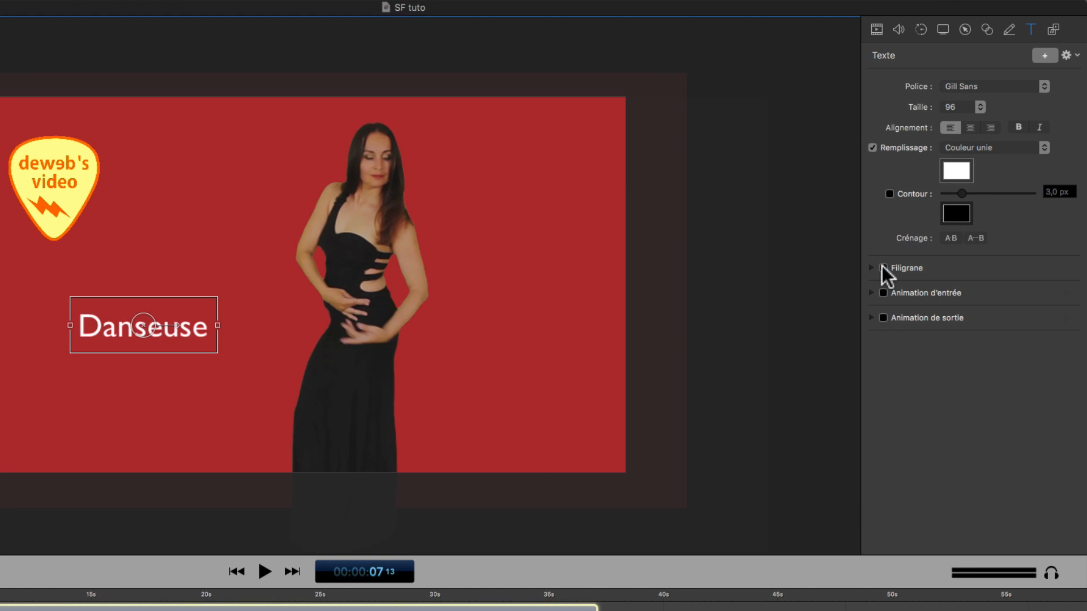
{"action": "left_click", "coordinate": [198, 593]}
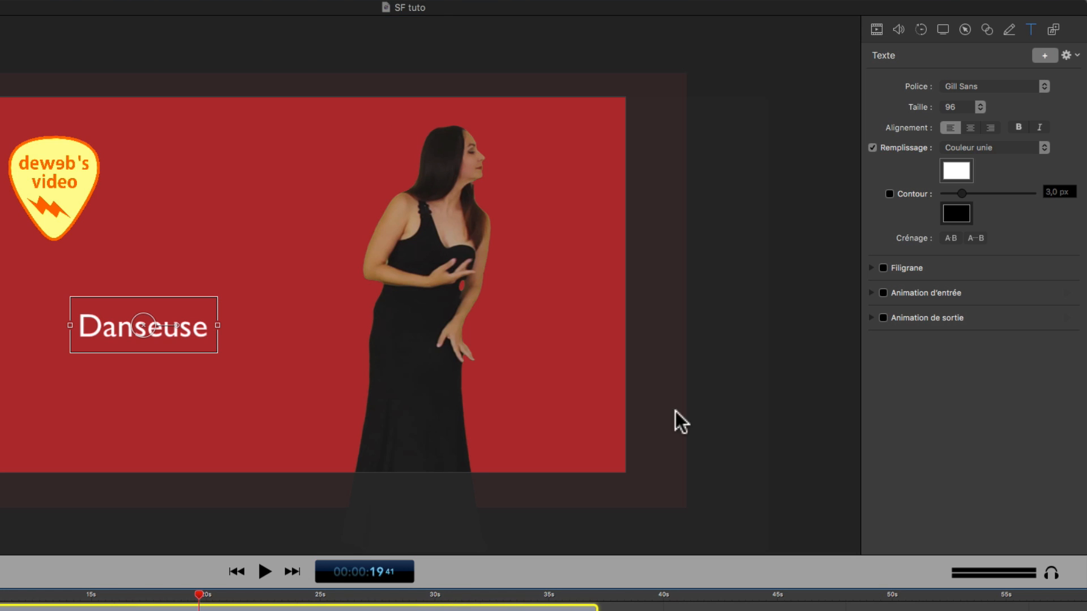
- Set the title's font to Code Bold and its size to 144
{"action": "left_click", "coordinate": [1043, 87]}
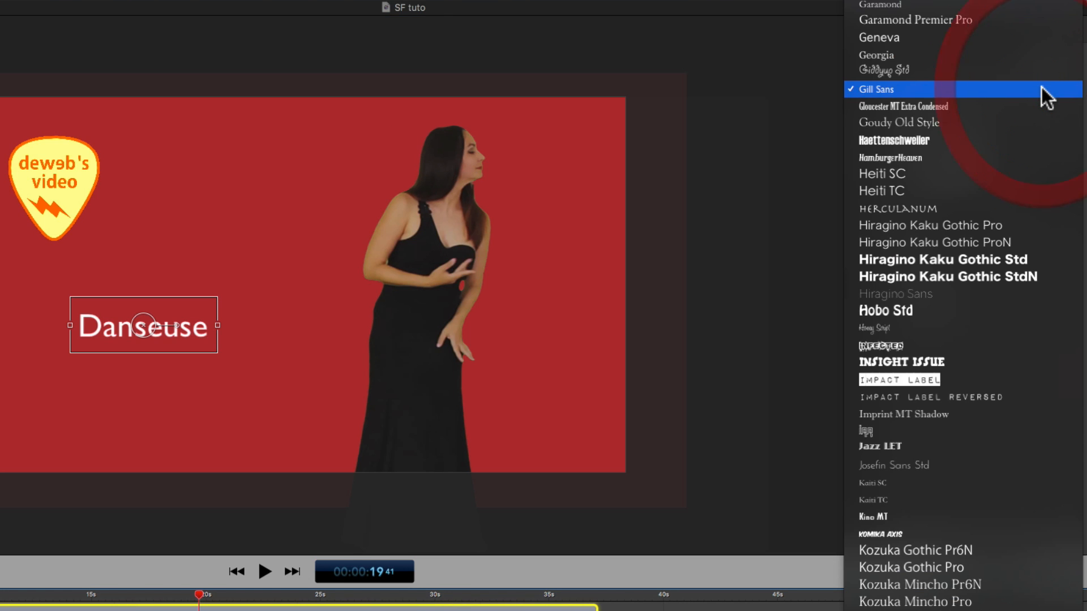
{"action": "mouse_move", "coordinate": [1049, 2]}
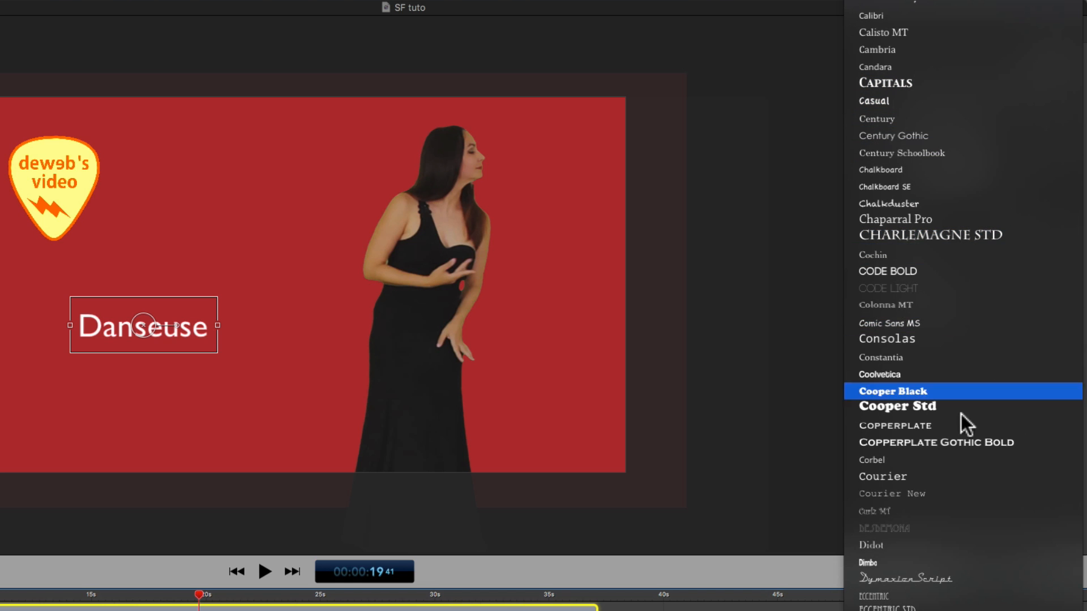
{"action": "left_click", "coordinate": [912, 274]}
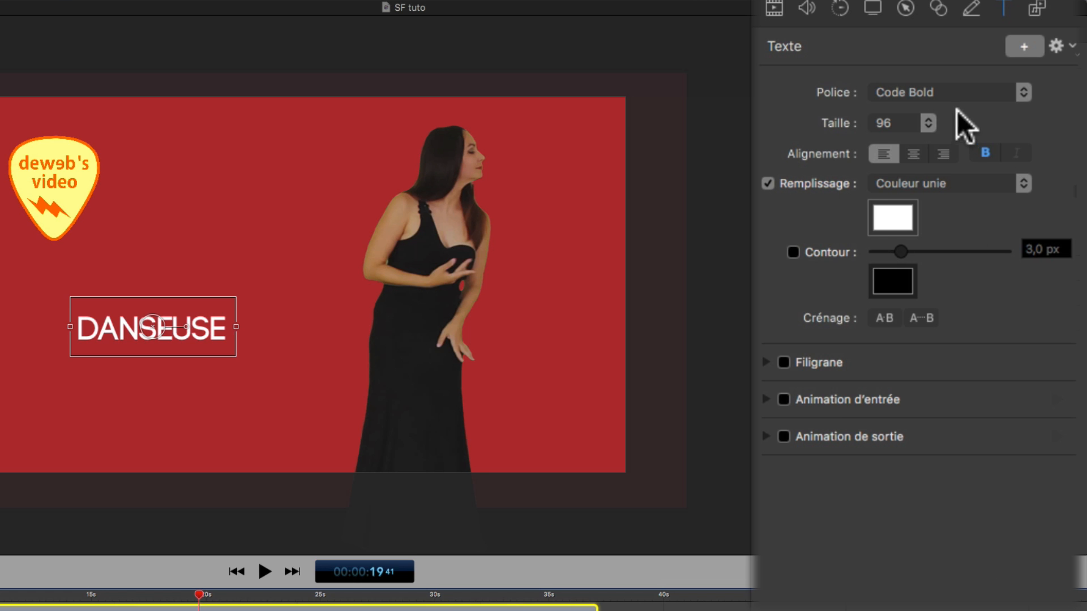
{"action": "left_click", "coordinate": [925, 121]}
{"action": "left_click", "coordinate": [908, 138]}
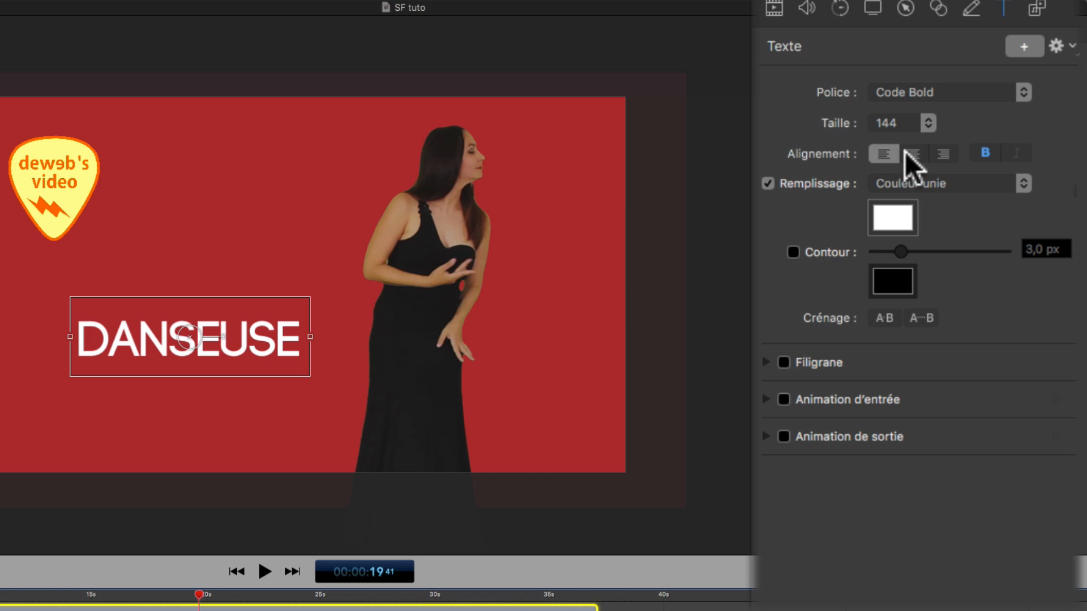
- Centre-align the title text and try to turn off its bold style
{"action": "left_click", "coordinate": [907, 153]}
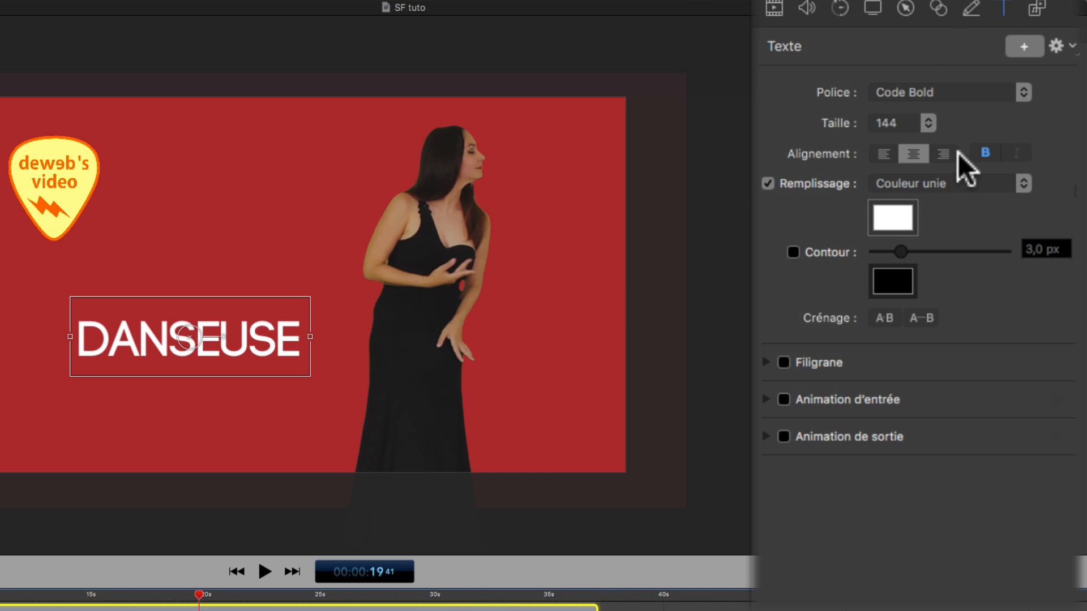
{"action": "left_click", "coordinate": [989, 152]}
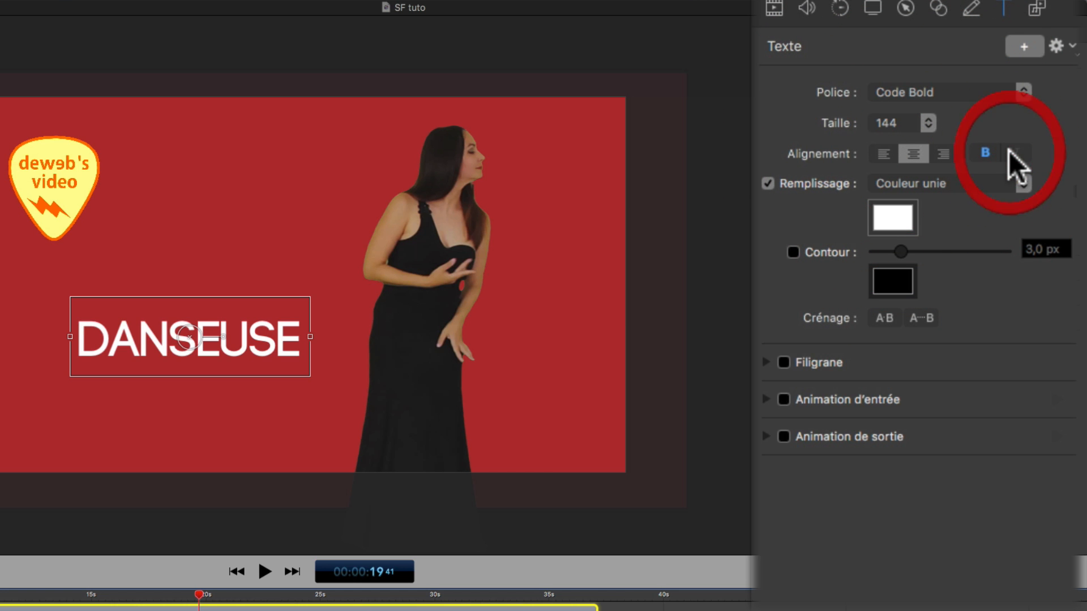
{"action": "left_click", "coordinate": [986, 152]}
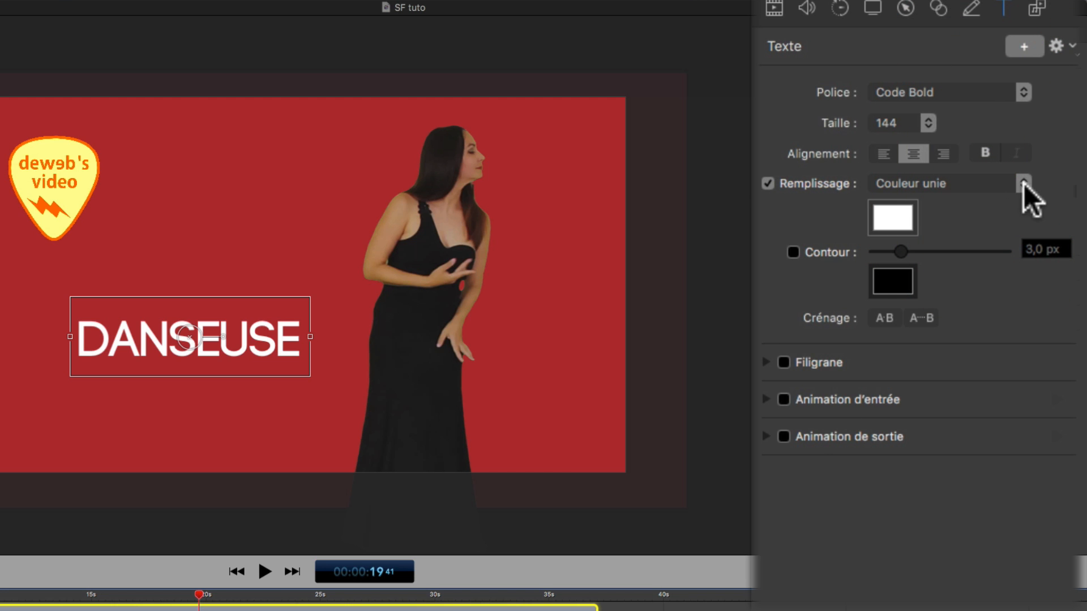
- Change the title text's solid fill colour to the saved yellow swatch
{"action": "left_click", "coordinate": [892, 216]}
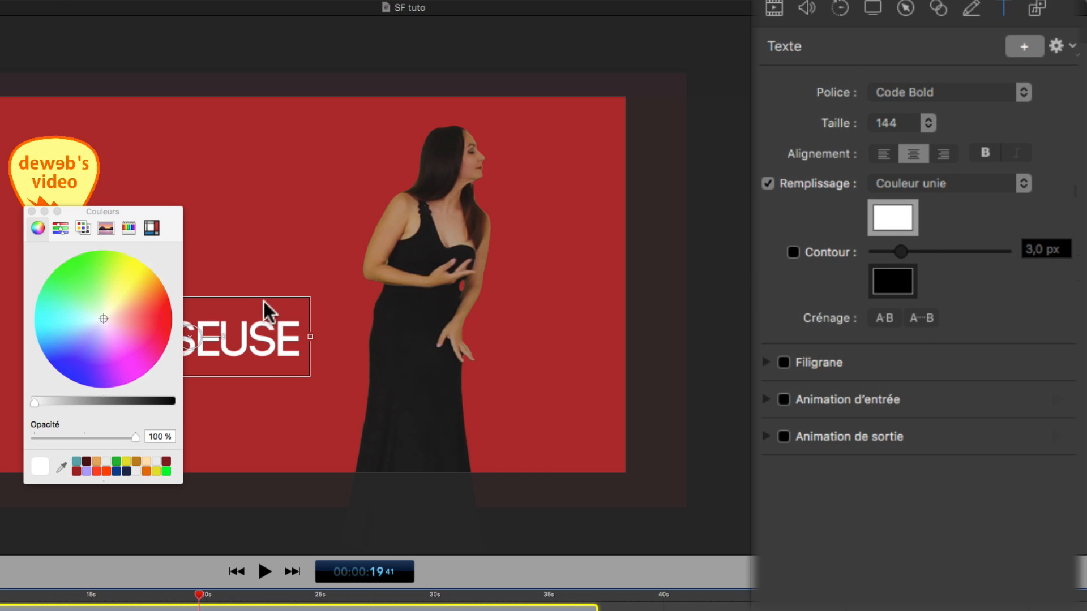
{"action": "left_click", "coordinate": [155, 471]}
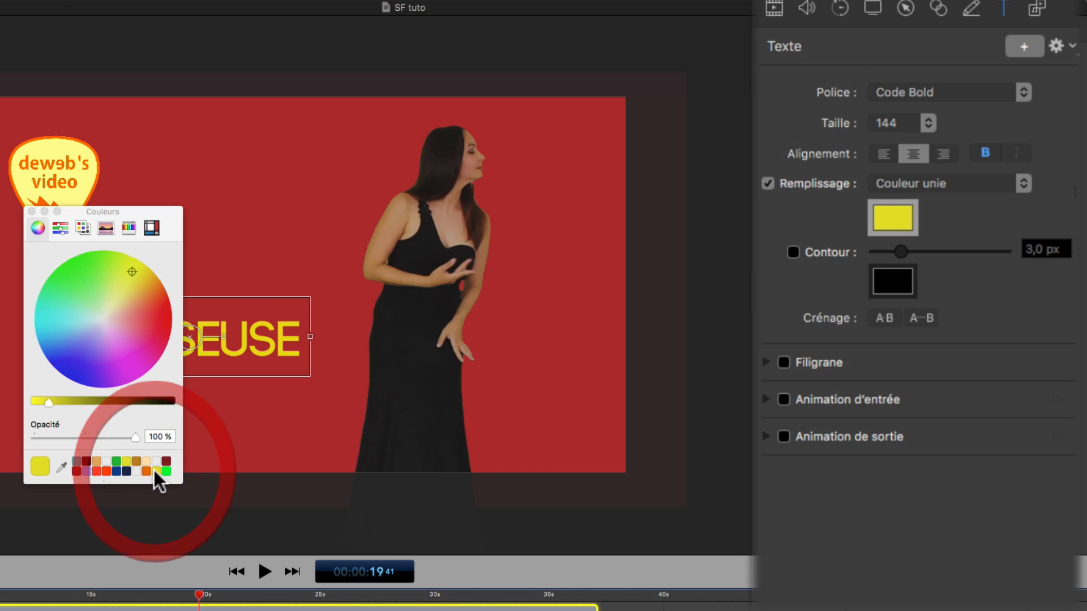
{"action": "left_click", "coordinate": [31, 211]}
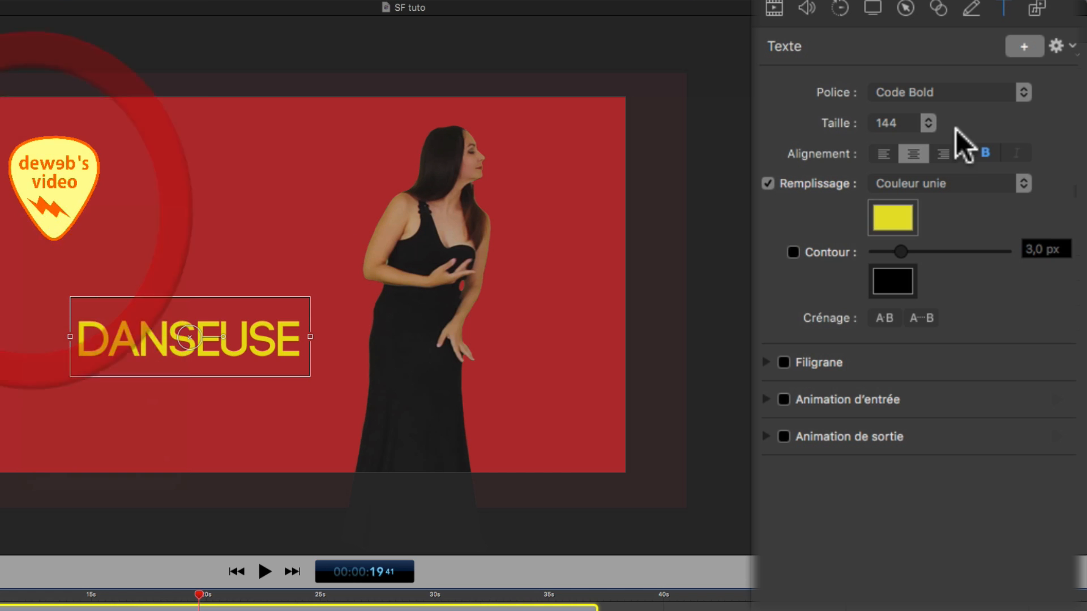
- Try a Dégradé fill on the title text and return the fill to Couleur unie
{"action": "left_click", "coordinate": [957, 180]}
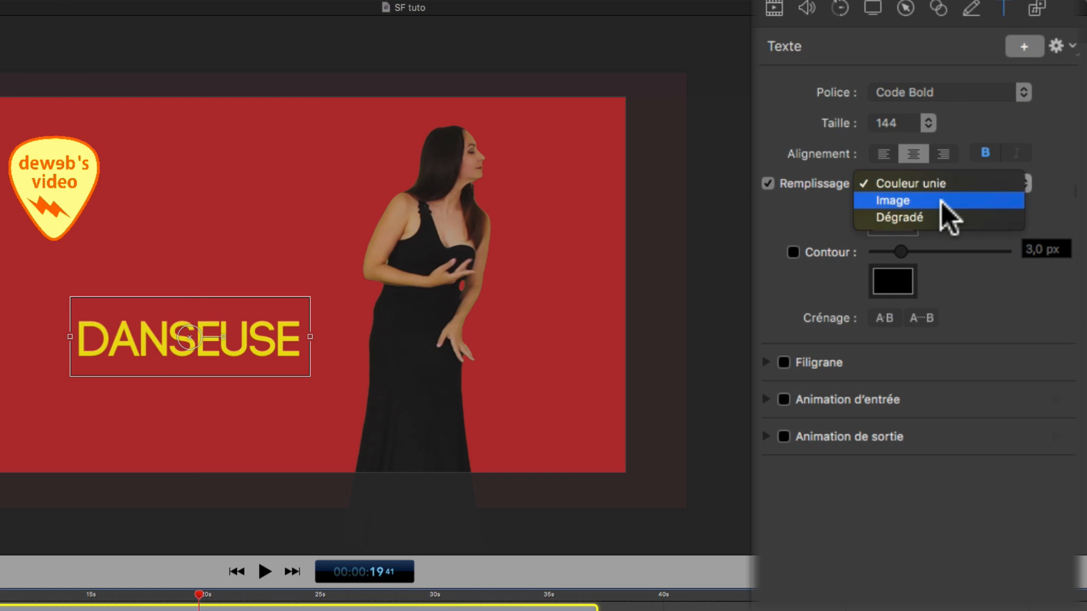
{"action": "left_click", "coordinate": [936, 219]}
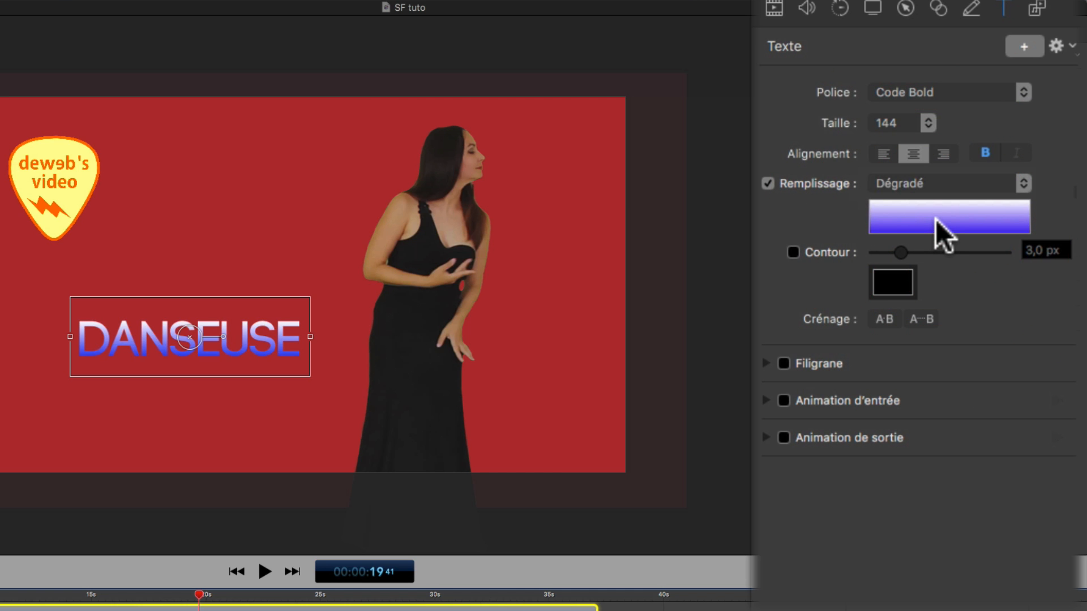
{"action": "left_click", "coordinate": [1022, 180]}
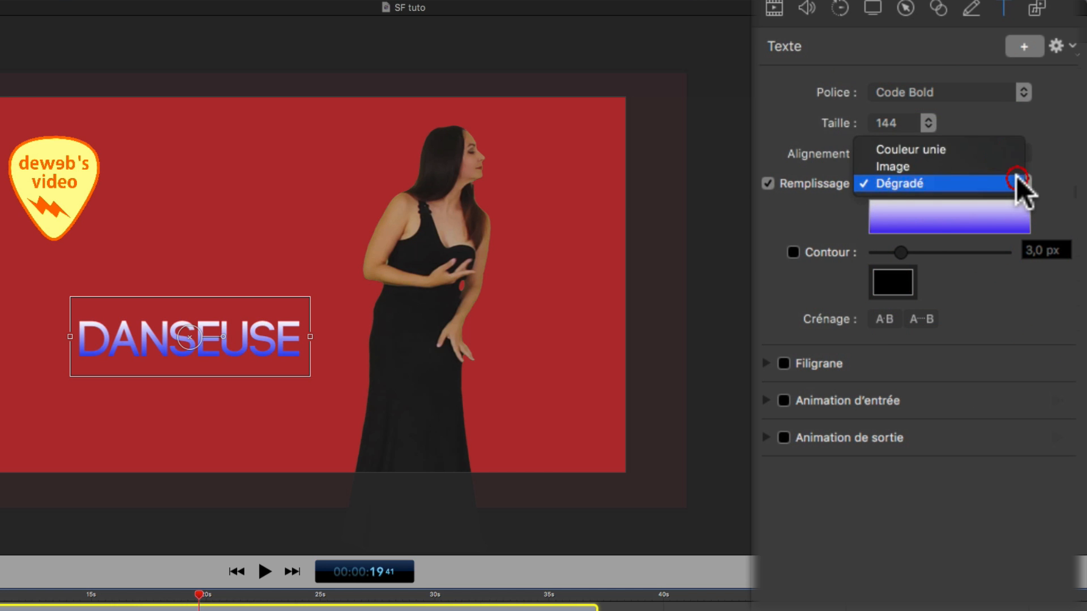
{"action": "left_click", "coordinate": [992, 148]}
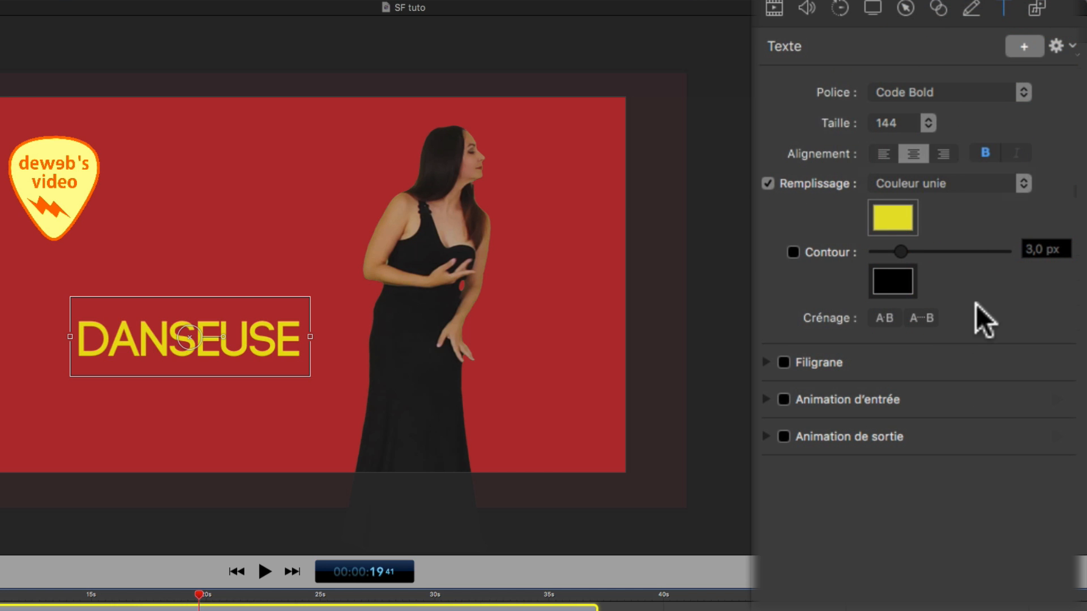
- Try a 4 px black outline on the title text and turn the outline off again
{"action": "left_click", "coordinate": [788, 252]}
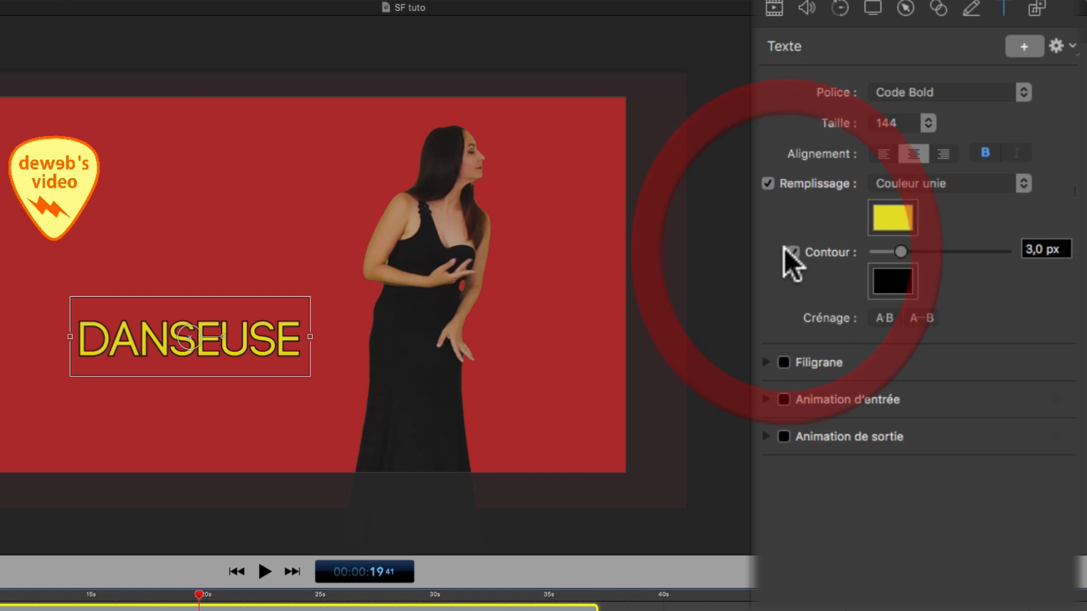
{"action": "mouse_move", "coordinate": [895, 248]}
{"action": "left_mouse_down"}
{"action": "mouse_move", "coordinate": [953, 248]}
{"action": "mouse_move", "coordinate": [902, 251]}
{"action": "left_mouse_up"}
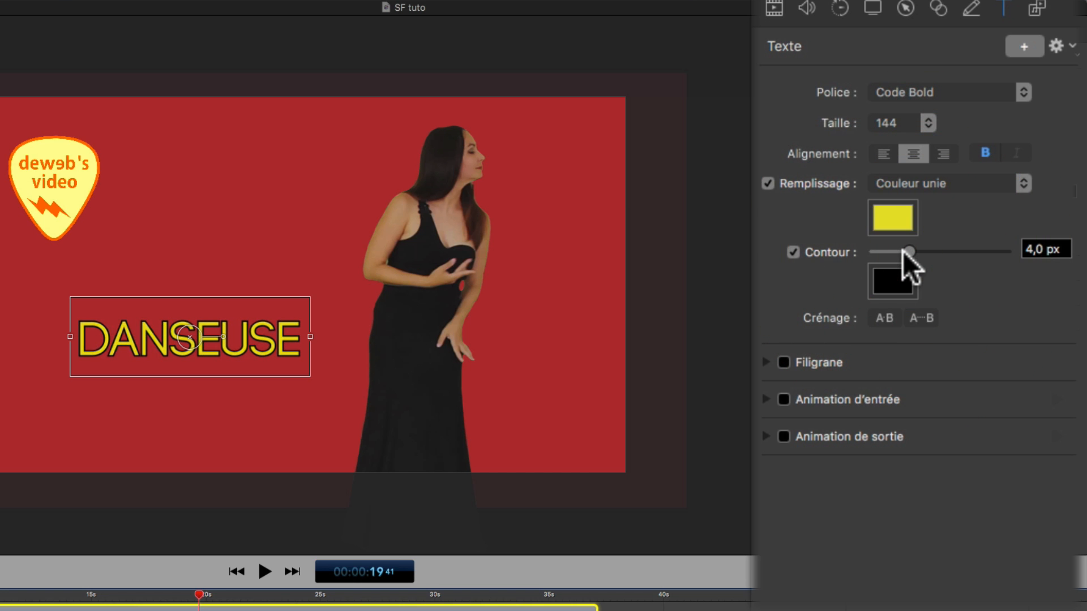
{"action": "left_click", "coordinate": [790, 252]}
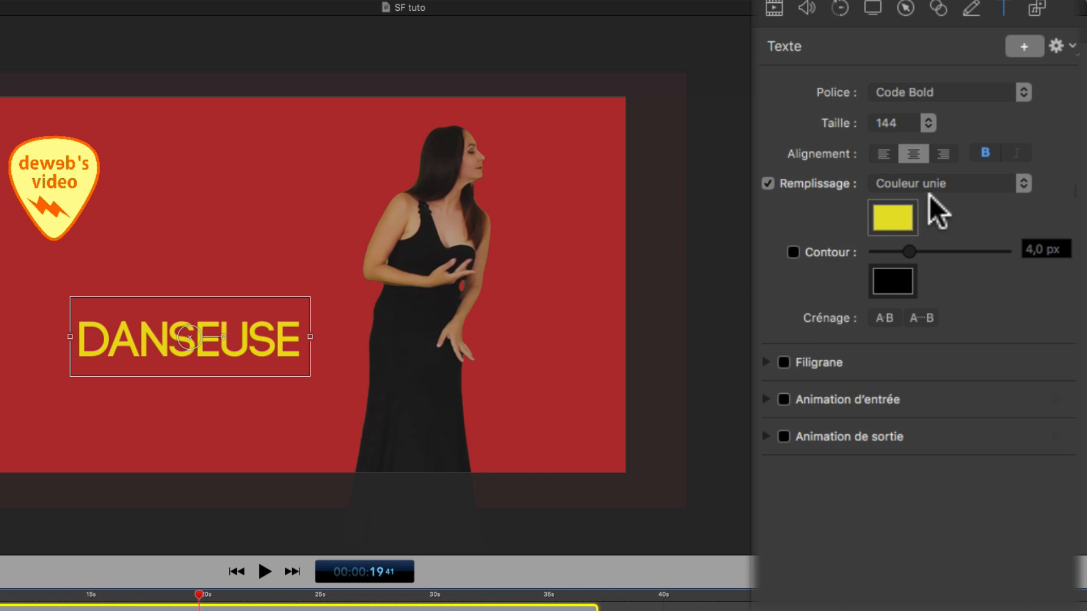
- Add a drop shadow (Ombre portée) to the title
{"action": "left_click", "coordinate": [767, 6]}
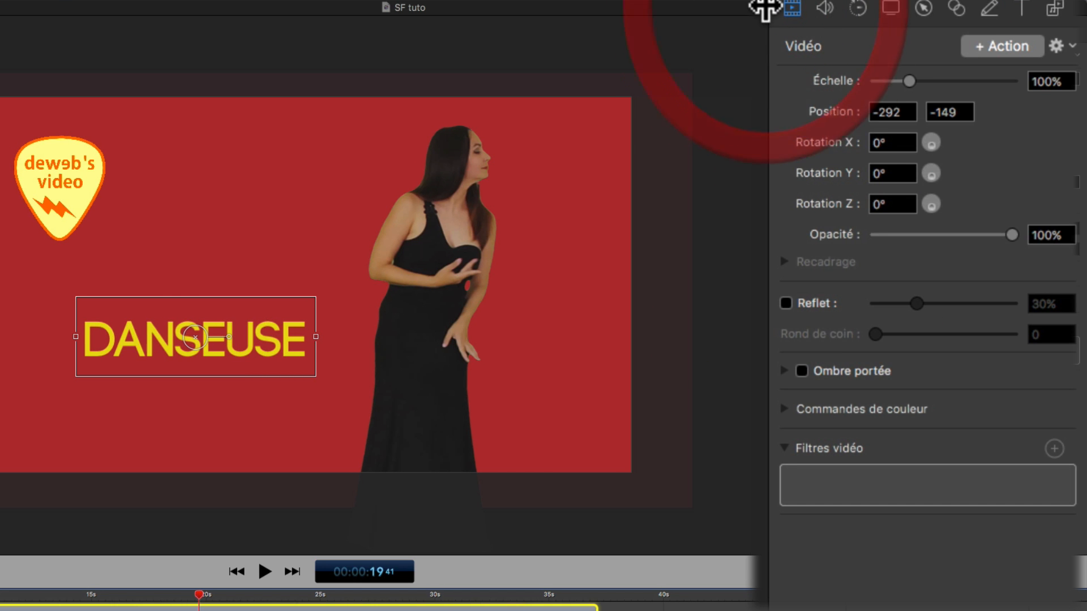
{"action": "left_click", "coordinate": [799, 369]}
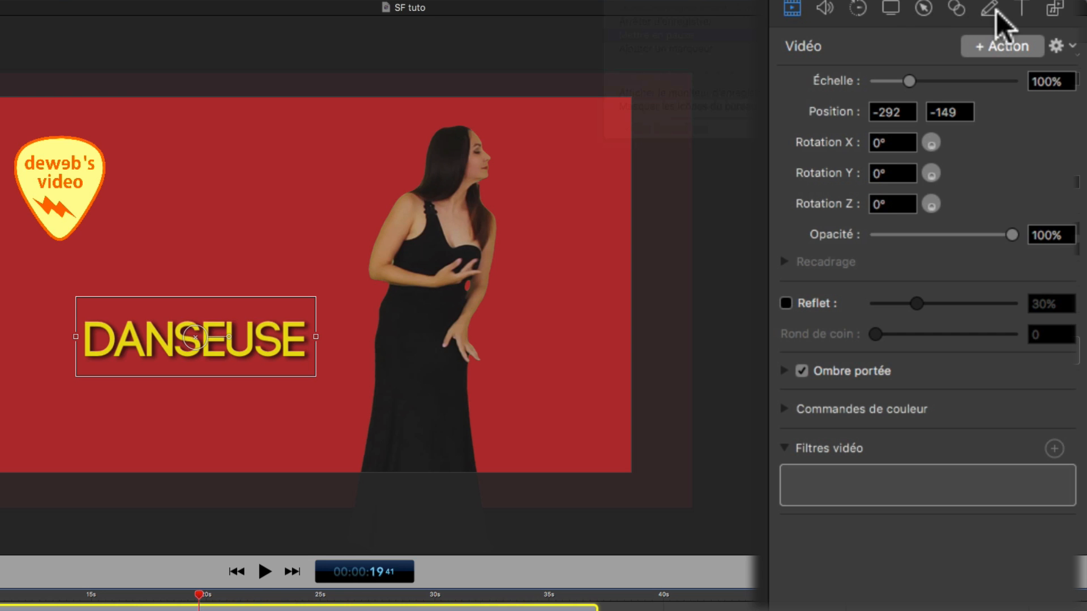
- Test tighter kerning on the title text, and widen its letter spacing by several increments
{"action": "left_click", "coordinate": [1020, 7]}
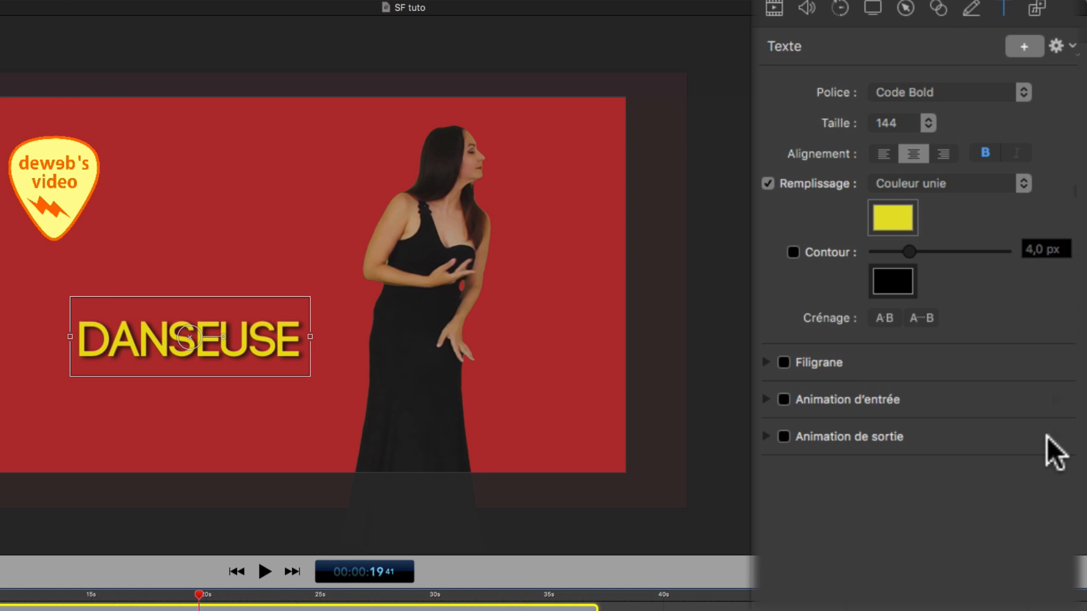
{"action": "left_click", "coordinate": [877, 319]}
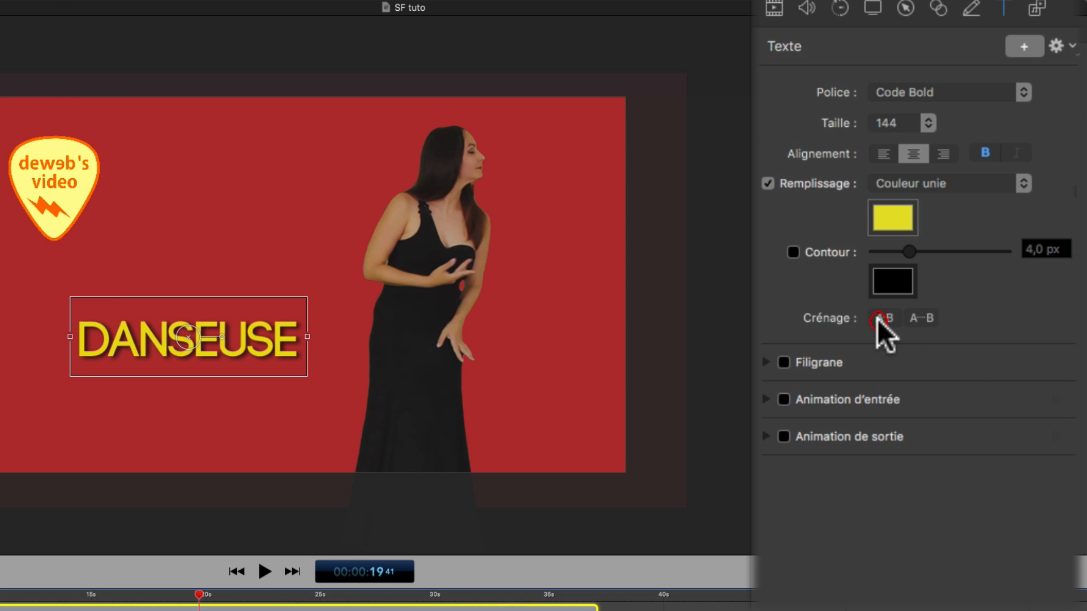
{"action": "left_click", "coordinate": [921, 319]}
{"action": "left_click", "coordinate": [921, 319]}
{"action": "left_click", "coordinate": [922, 319]}
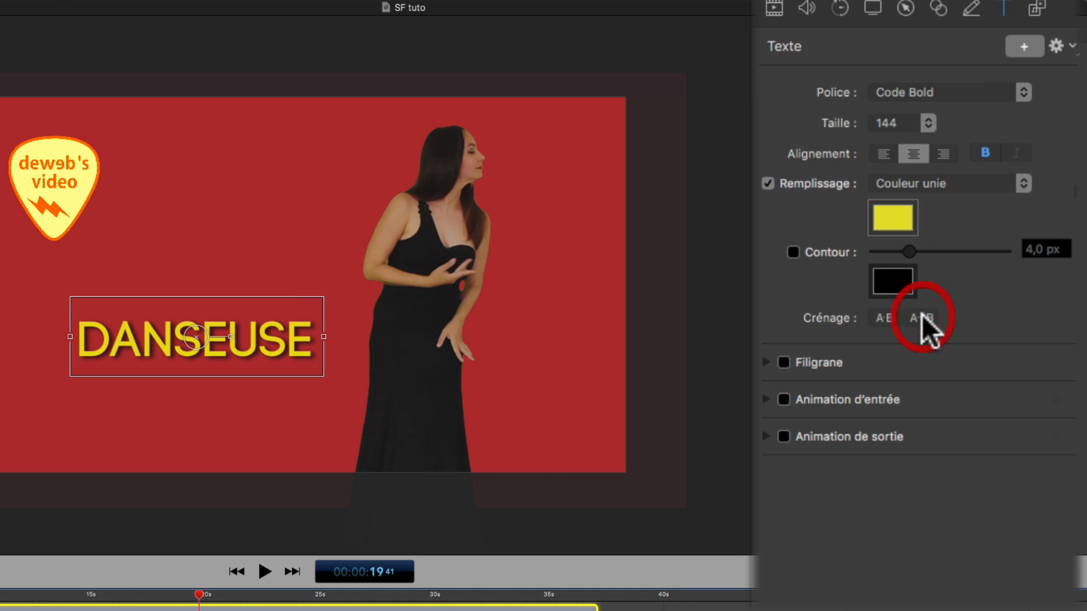
{"action": "left_click", "coordinate": [921, 317]}
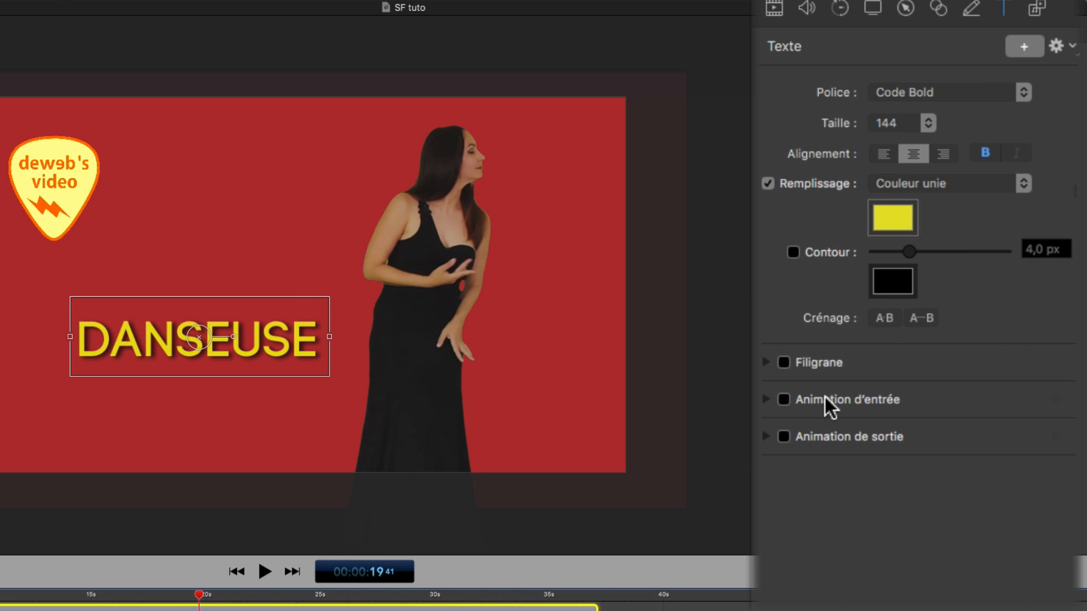
- Enable the title's Filigrane backdrop with its type kept as Couleur unie
{"action": "left_click", "coordinate": [760, 363]}
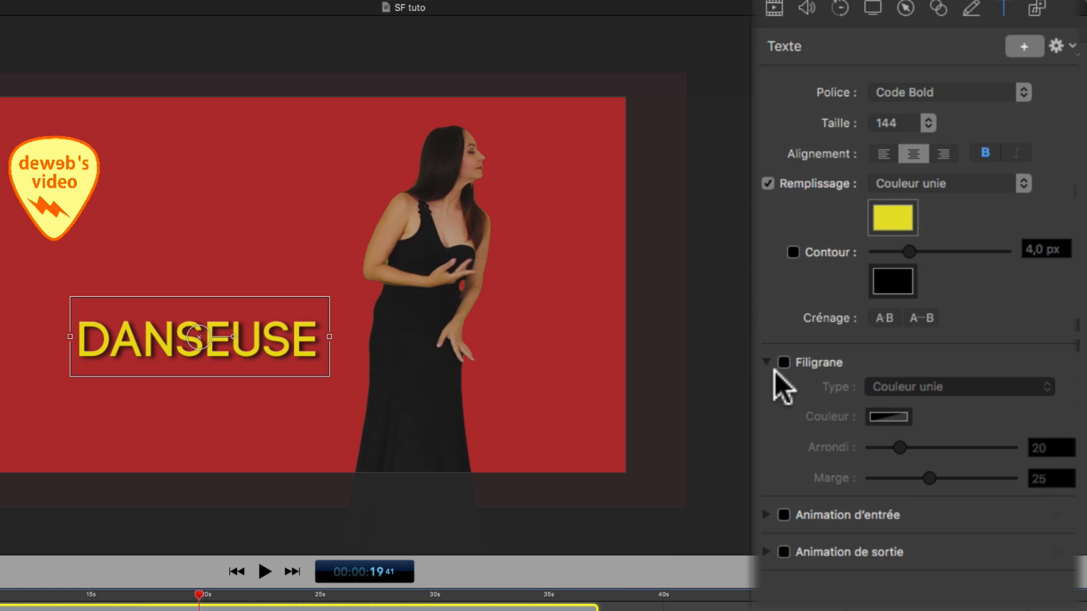
{"action": "left_click", "coordinate": [777, 362]}
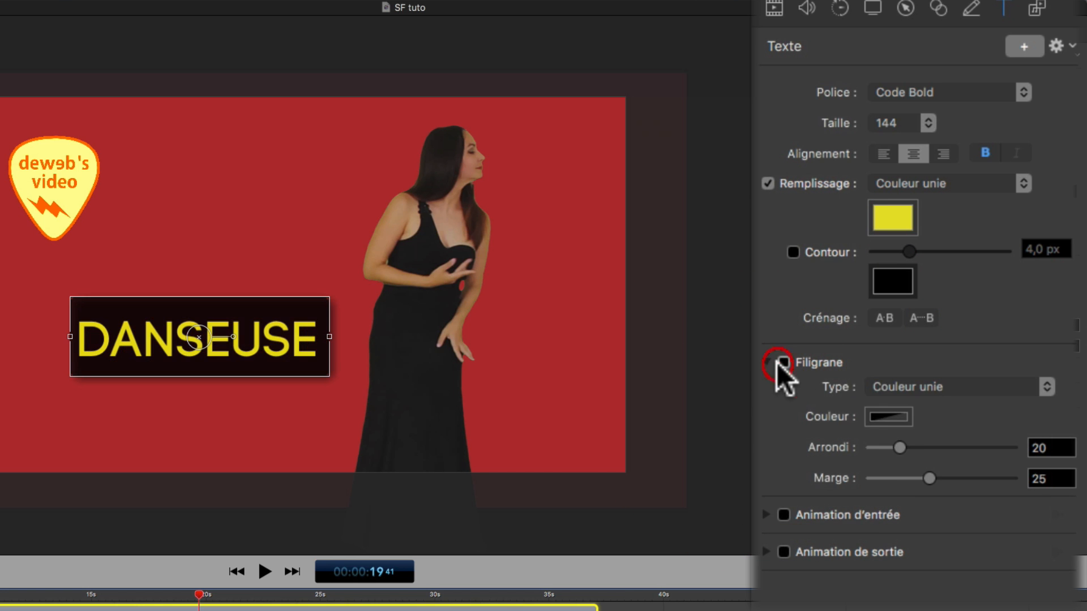
{"action": "left_click", "coordinate": [1037, 384]}
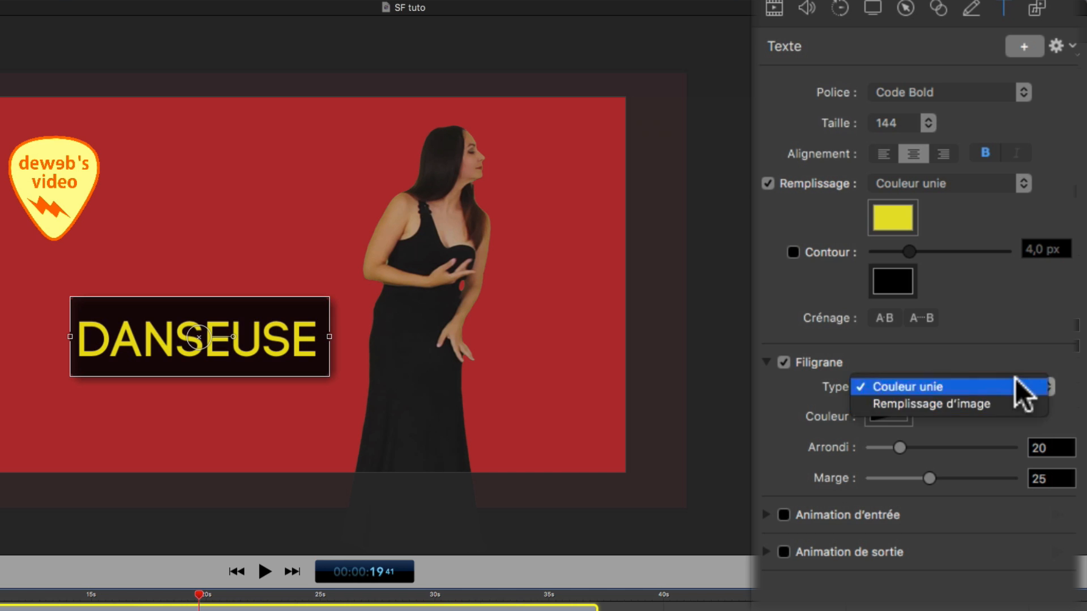
{"action": "left_click", "coordinate": [1015, 381]}
- Colour the title's backdrop green and set its corner rounding (Arrondi) to 100
{"action": "left_click", "coordinate": [886, 417]}
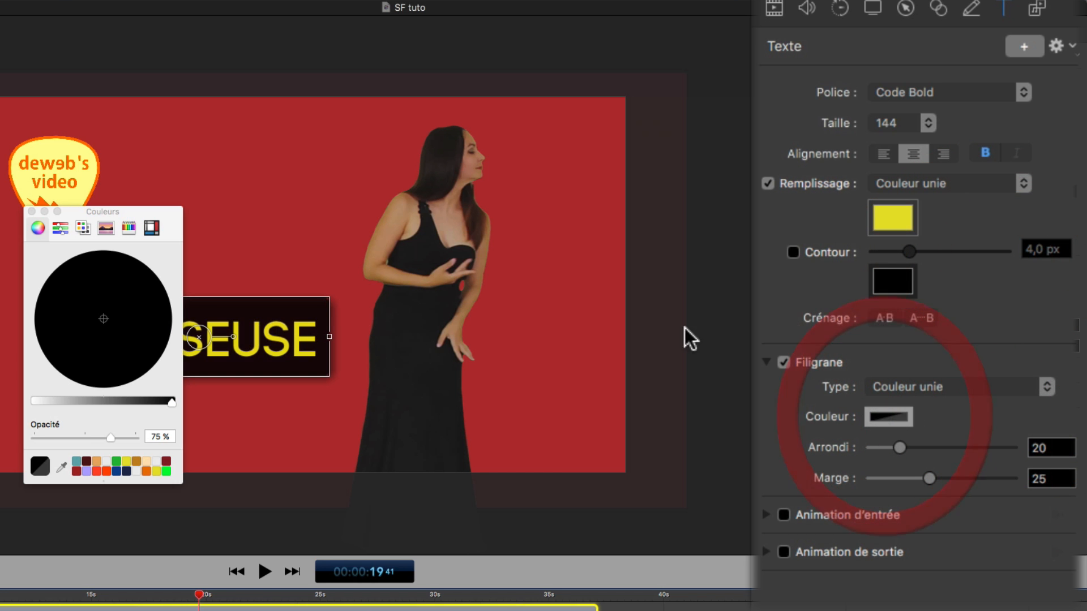
{"action": "left_click", "coordinate": [72, 281]}
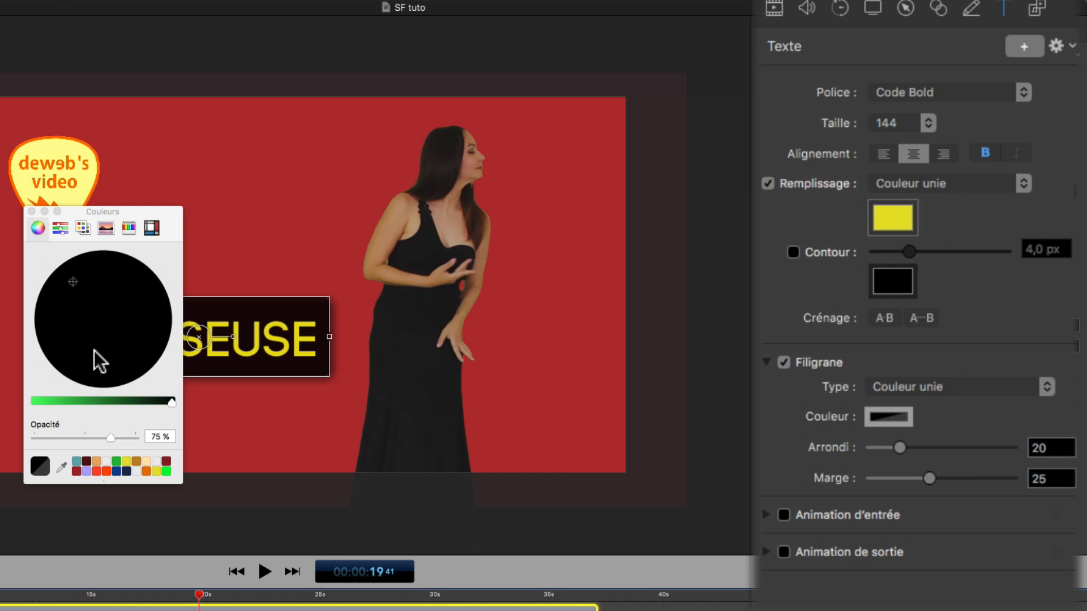
{"action": "left_click", "coordinate": [53, 401]}
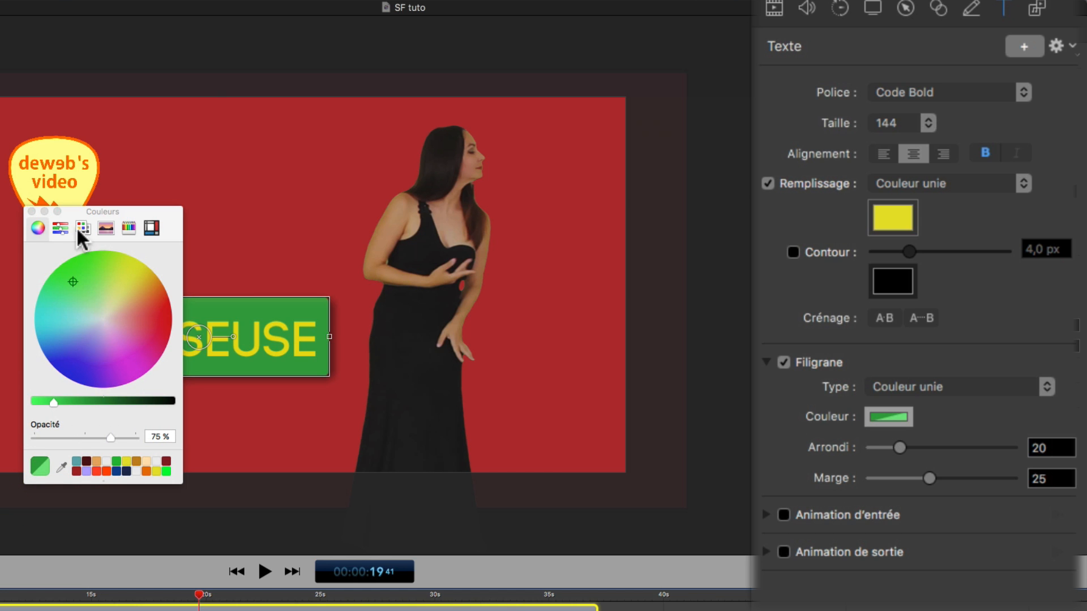
{"action": "left_click", "coordinate": [32, 211]}
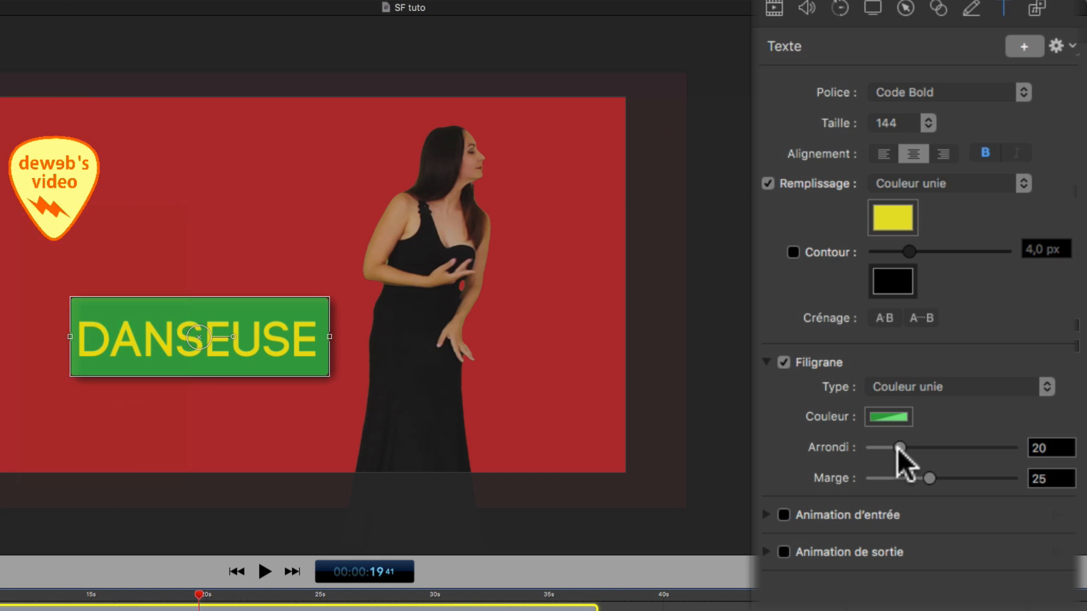
{"action": "left_click_drag", "start_coordinate": [899, 447], "coordinate": [1012, 448]}
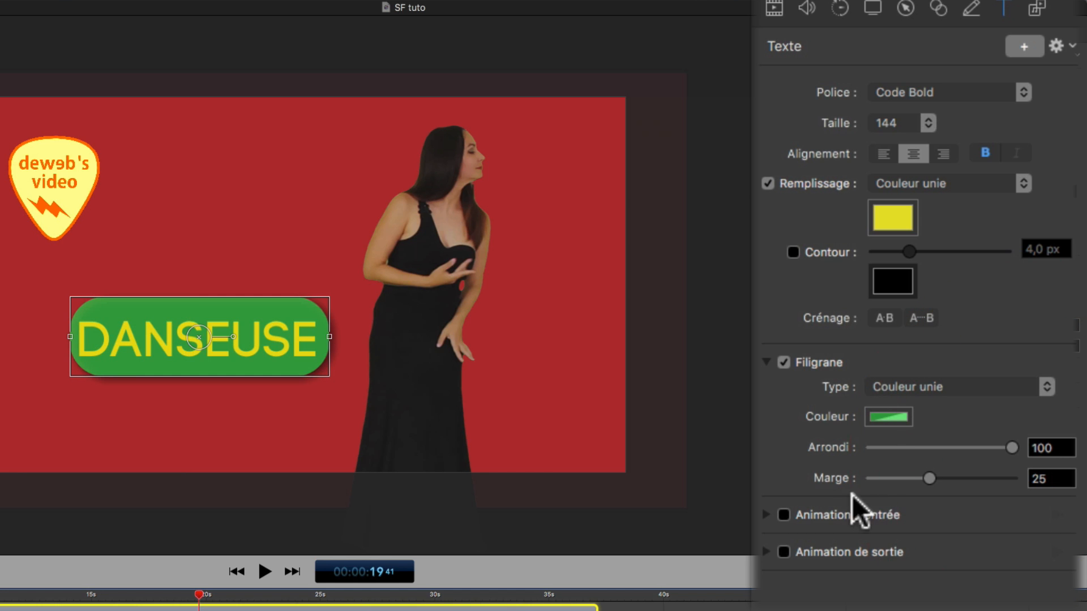
- Try several margins on the title's Filigrane backdrop, ending at a Marge of 100, and disable the backdrop
{"action": "left_click_drag", "start_coordinate": [855, 480], "coordinate": [1033, 482]}
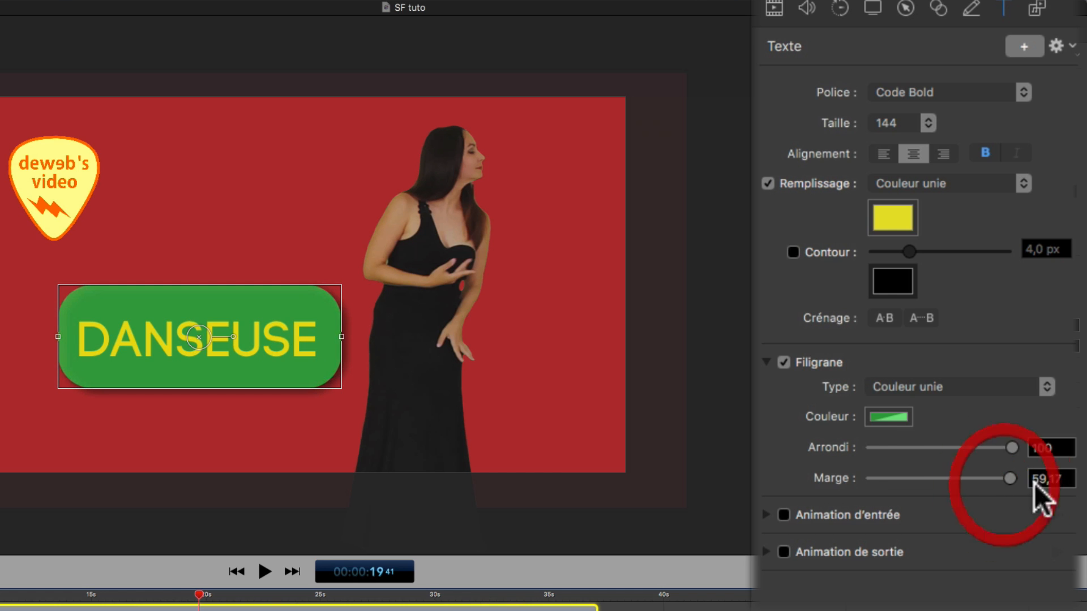
{"action": "double_click", "coordinate": [1044, 479]}
{"action": "type", "text": "10"}
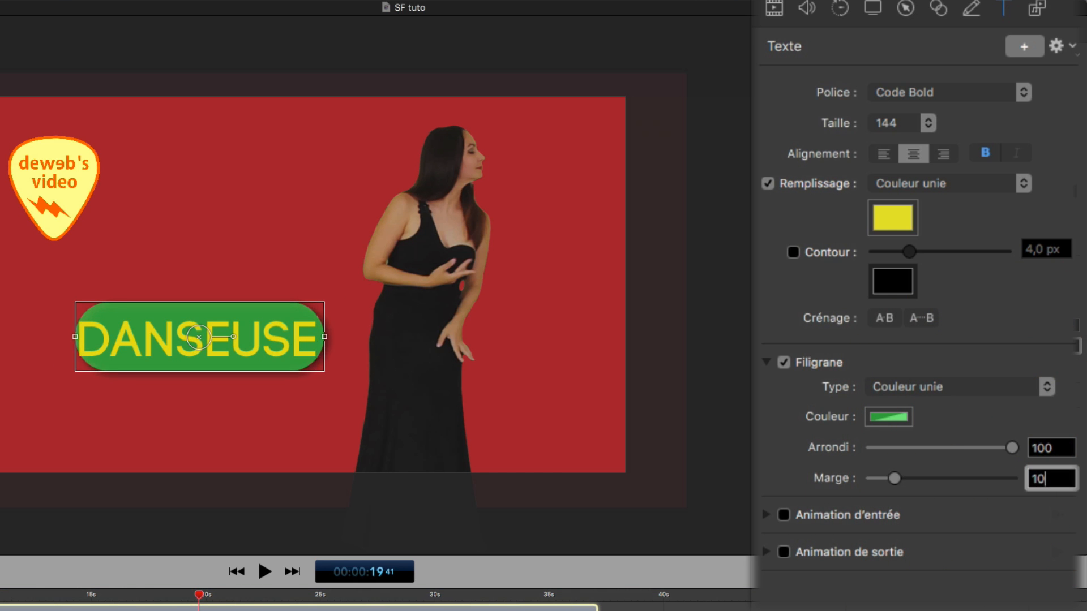
{"action": "type", "text": "0"}
{"action": "key", "text": "Return"}
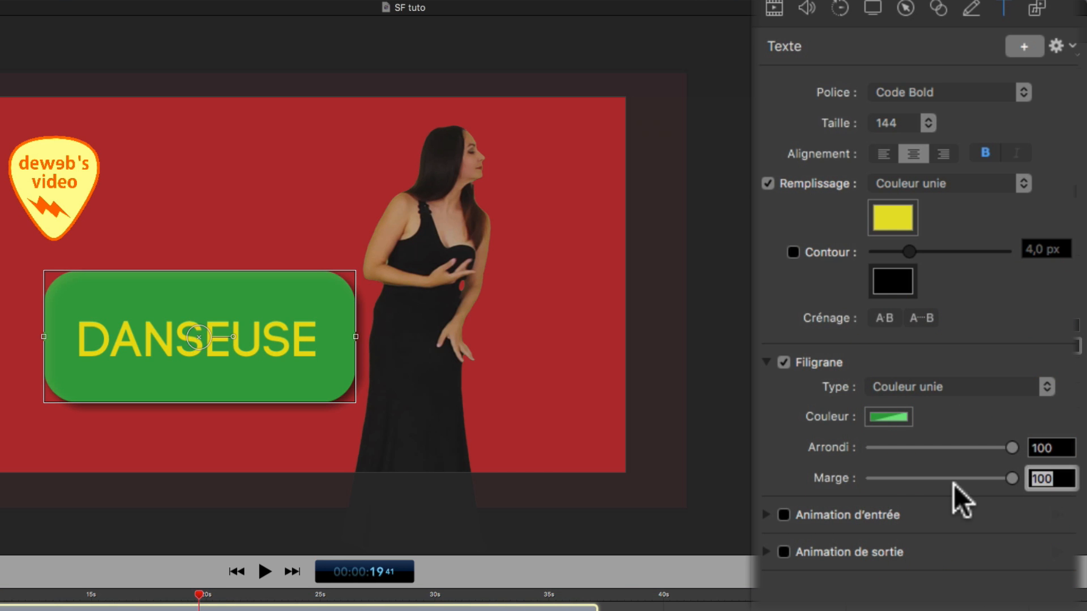
{"action": "left_click", "coordinate": [783, 363]}
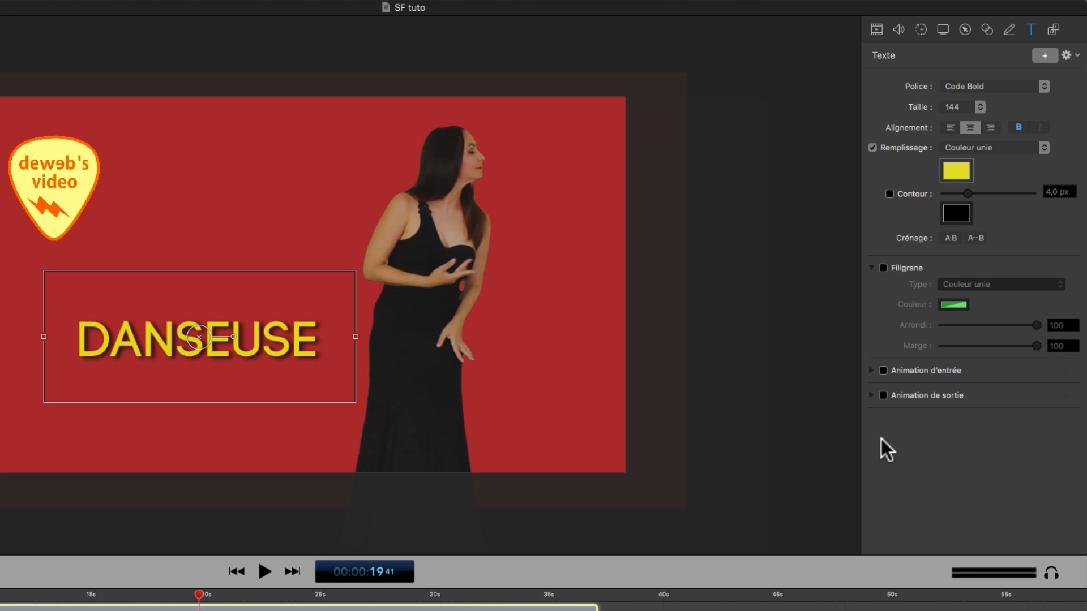
- Enable the title's entrance animation (Animation d'entrée) with the Déplacer type and preview it
{"action": "left_click", "coordinate": [707, 343]}
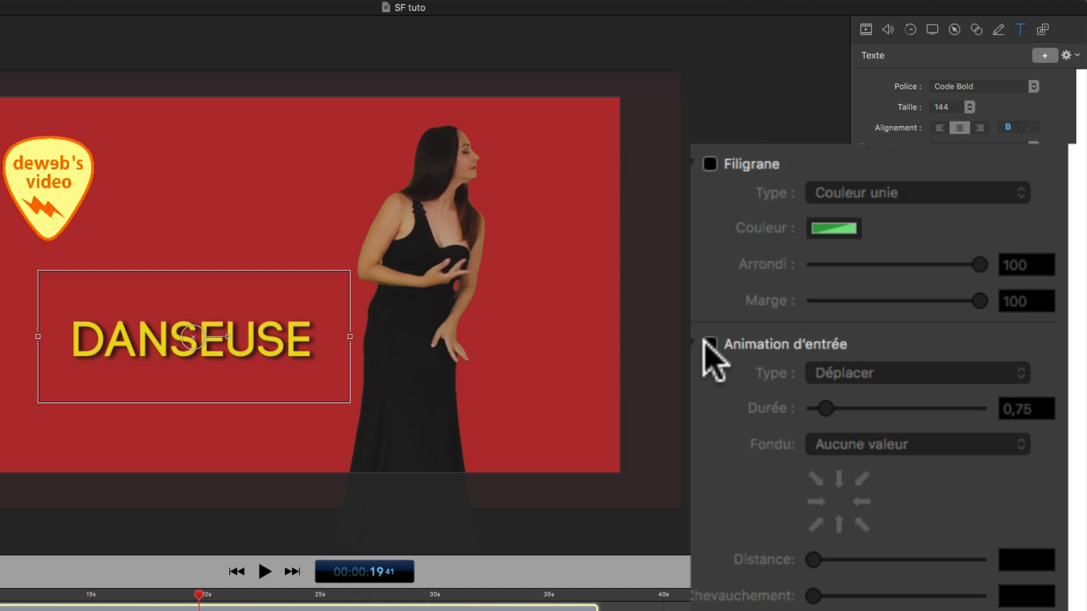
{"action": "left_click", "coordinate": [707, 344]}
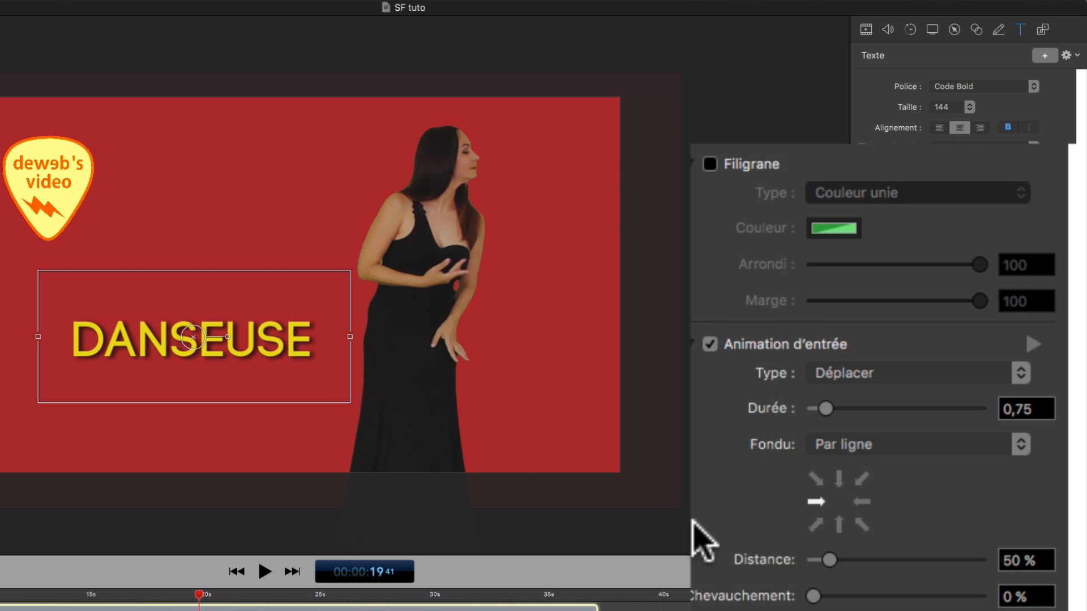
{"action": "scroll", "coordinate": [704, 540], "scroll_direction": "down", "scroll_amount": 3}
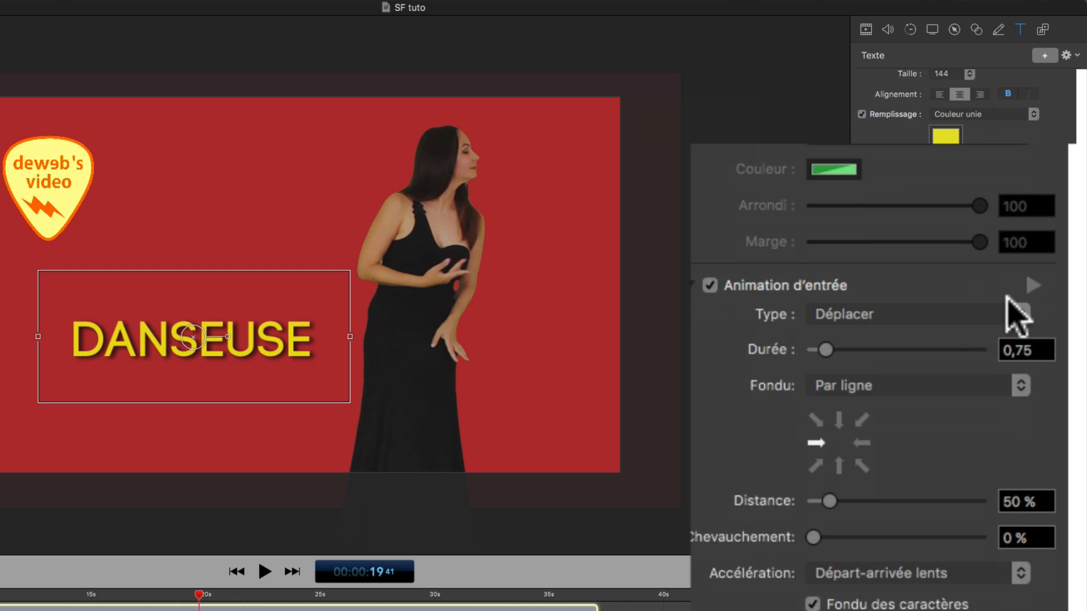
{"action": "left_click", "coordinate": [1031, 284]}
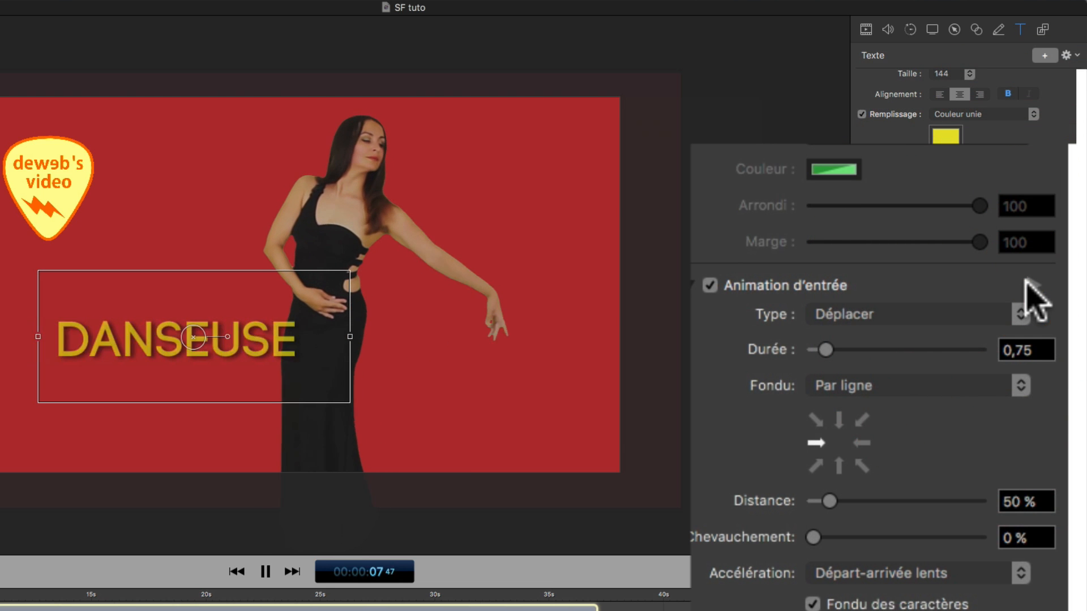
{"action": "left_click", "coordinate": [1026, 281]}
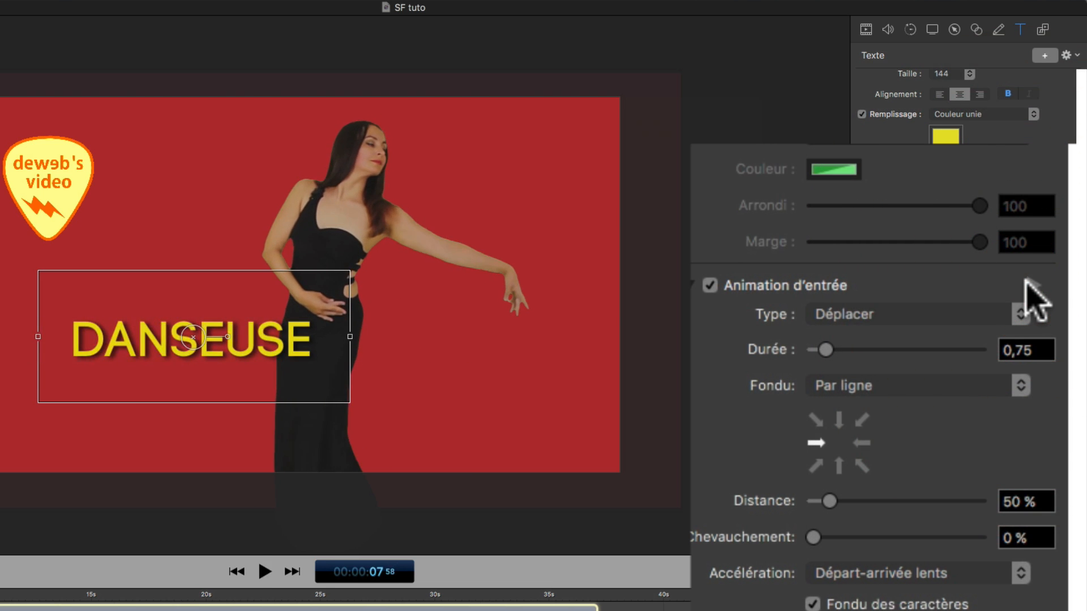
- Preview the title's entrance moving downward and leftward, and restore the rightward direction
{"action": "left_click", "coordinate": [839, 419]}
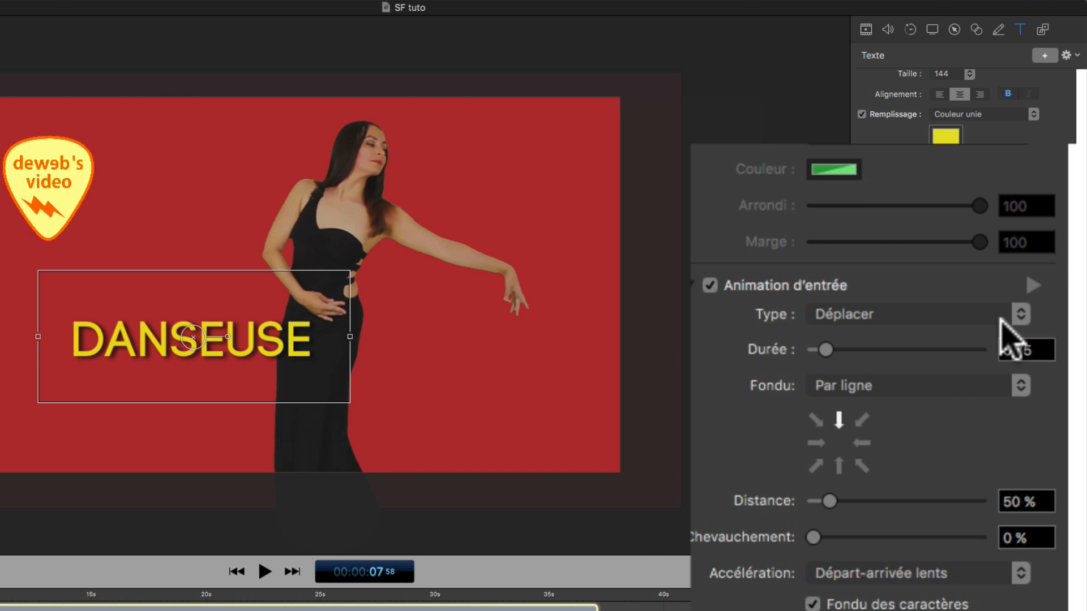
{"action": "left_click", "coordinate": [1032, 283]}
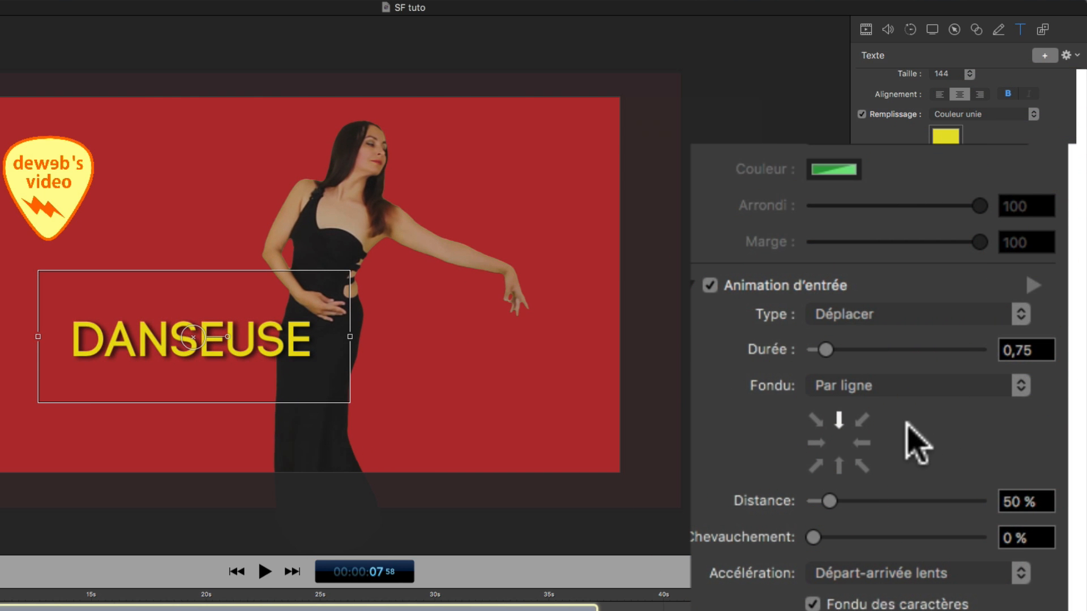
{"action": "left_click", "coordinate": [861, 442]}
{"action": "left_click", "coordinate": [1032, 288]}
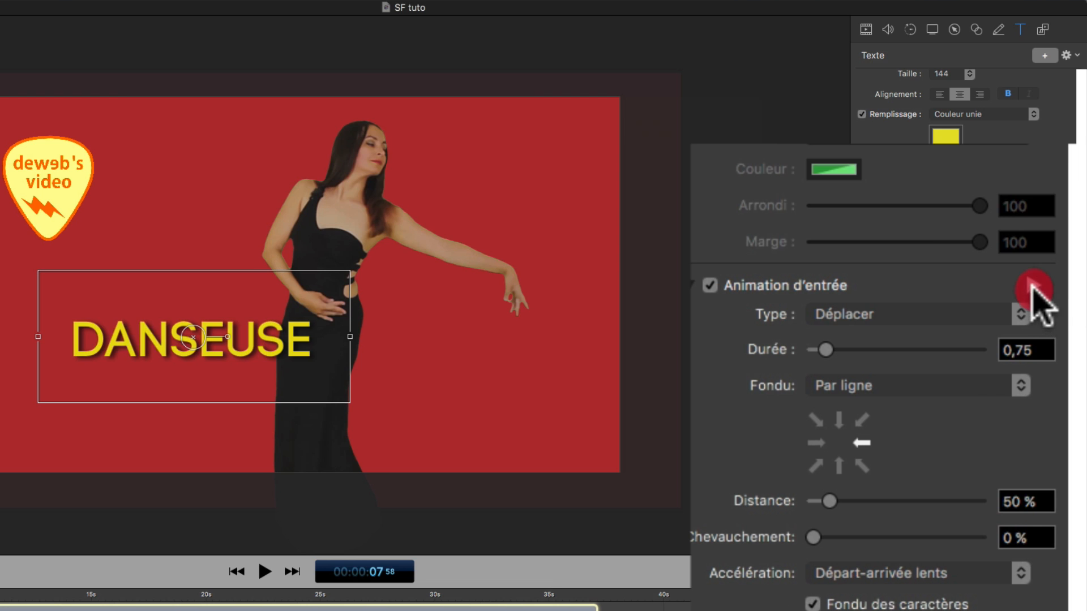
{"action": "left_click", "coordinate": [814, 443]}
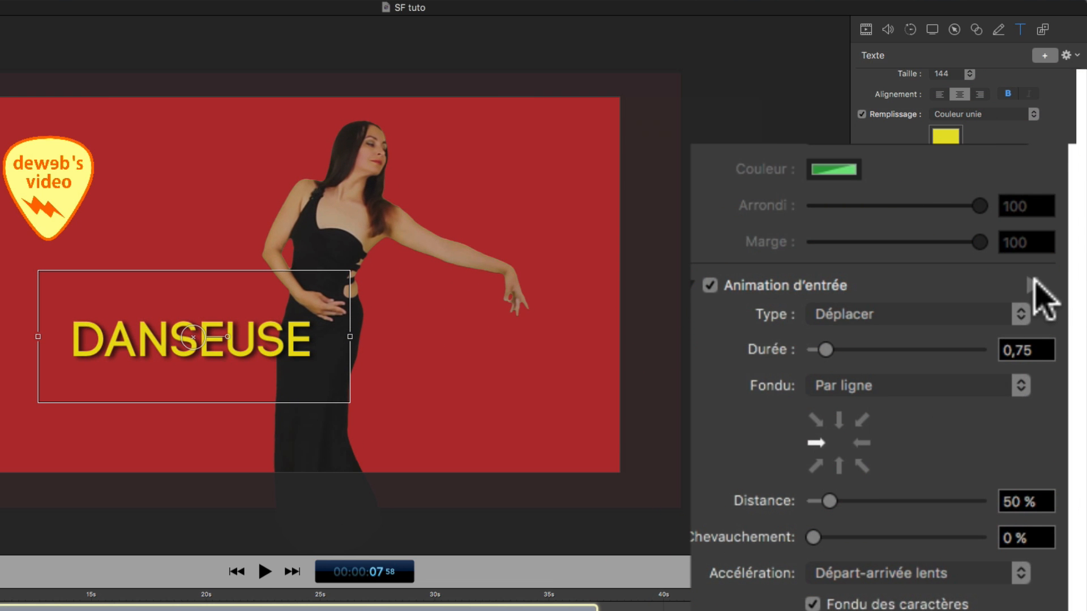
{"action": "left_click", "coordinate": [1030, 283]}
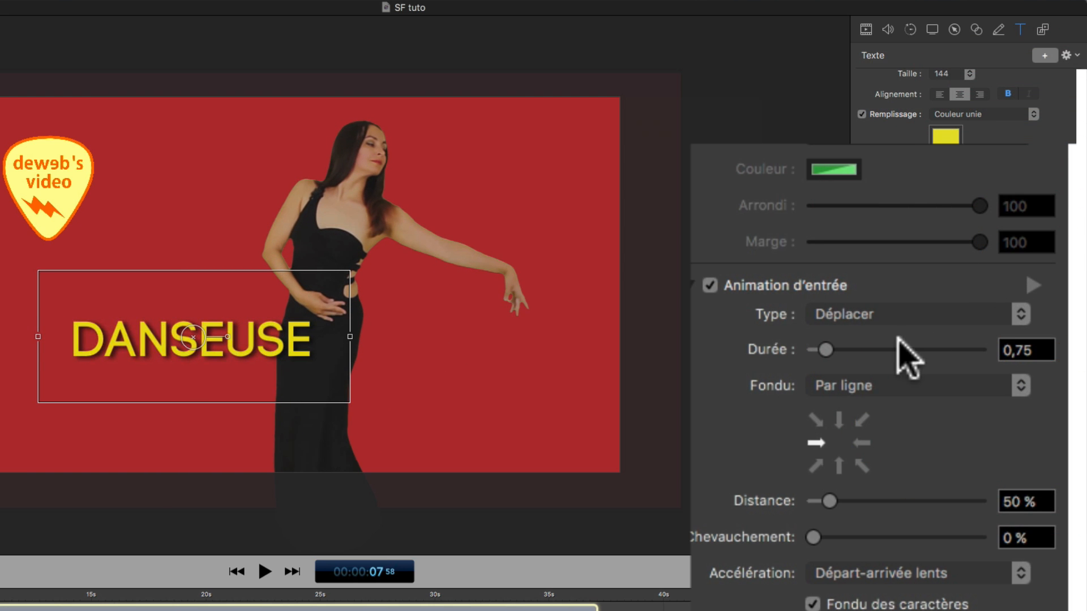
- Preview the entrance at a duration of 2,39, shift the title further left over the video, and set the duration to 1,28
{"action": "left_click_drag", "start_coordinate": [825, 349], "coordinate": [852, 351]}
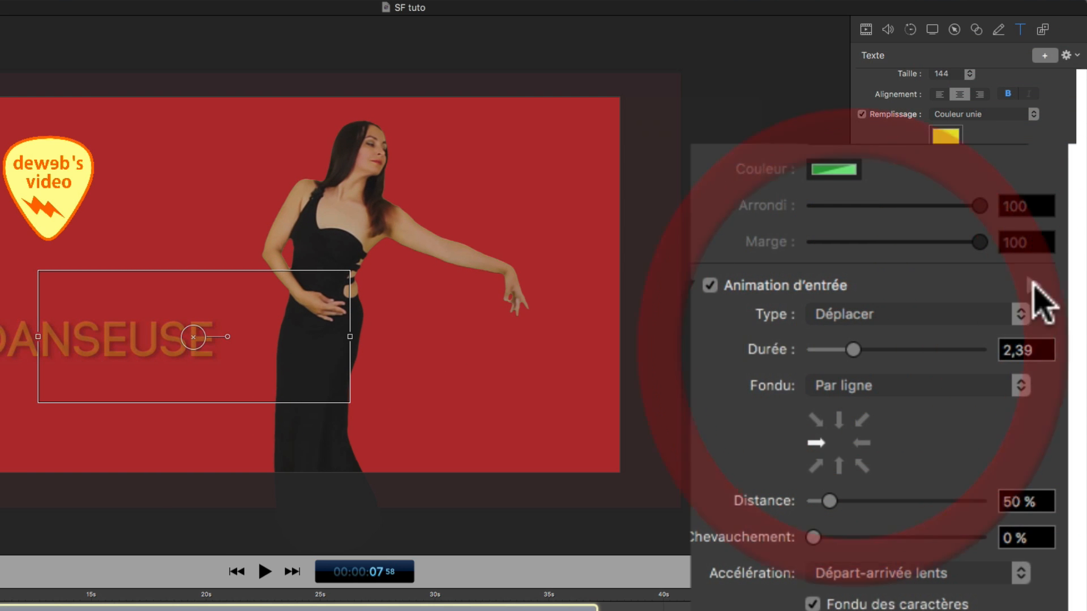
{"action": "left_click", "coordinate": [1031, 286]}
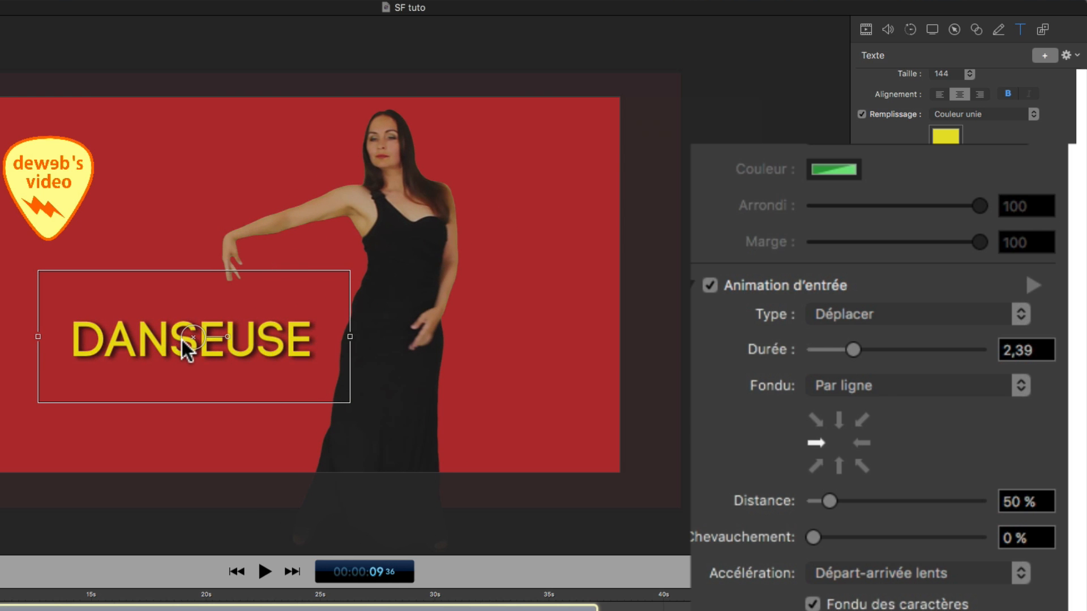
{"action": "left_click_drag", "start_coordinate": [182, 340], "coordinate": [130, 341]}
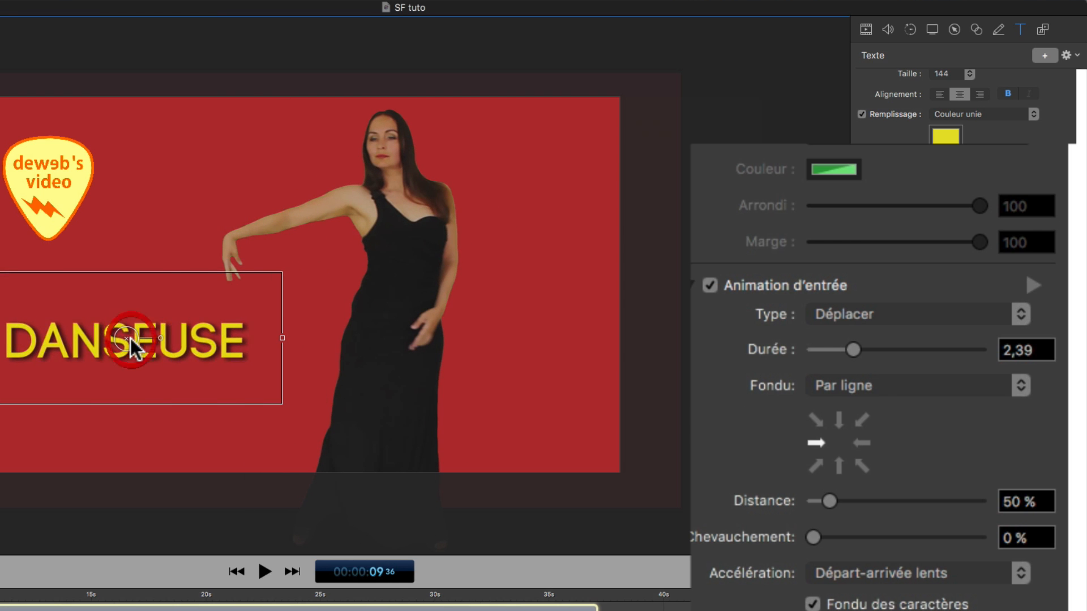
{"action": "left_click", "coordinate": [1025, 285]}
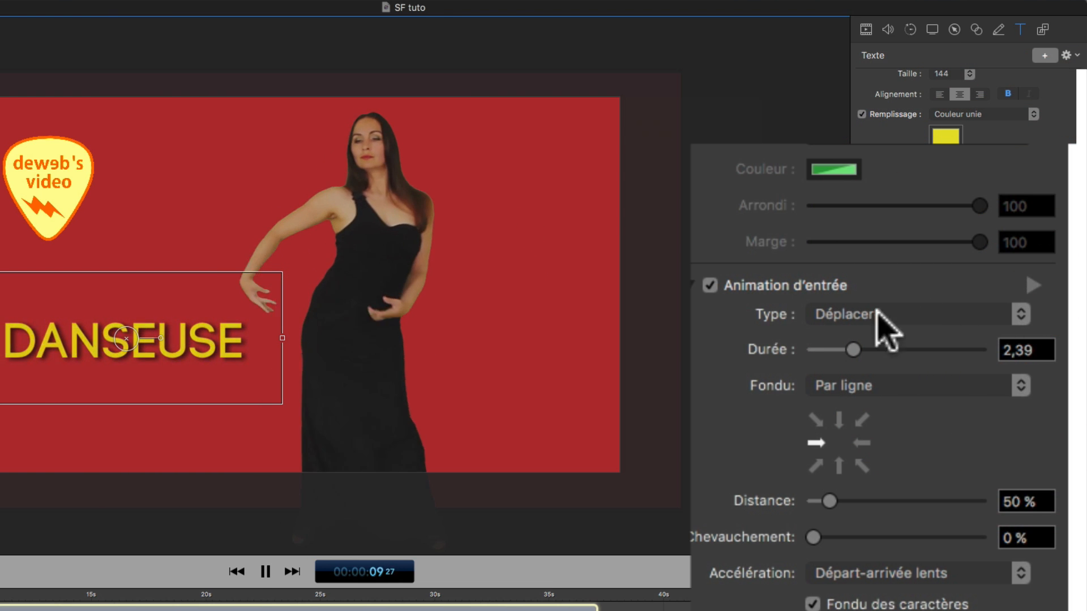
{"action": "left_click_drag", "start_coordinate": [853, 350], "coordinate": [832, 349]}
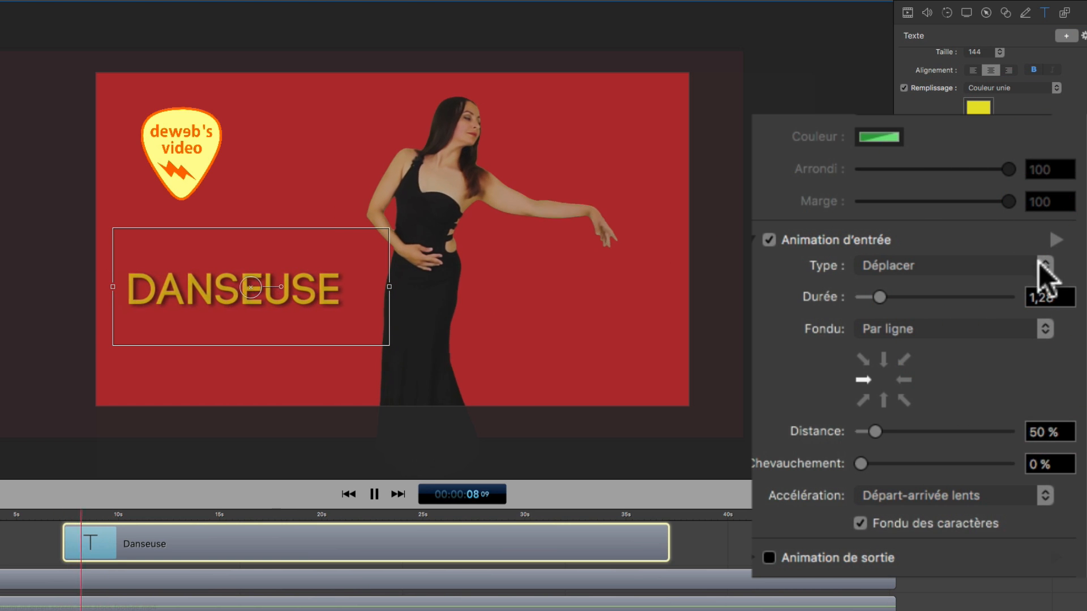
- Preview the entrance without Fondu des caractères and re-enable that option
{"action": "left_click", "coordinate": [861, 523]}
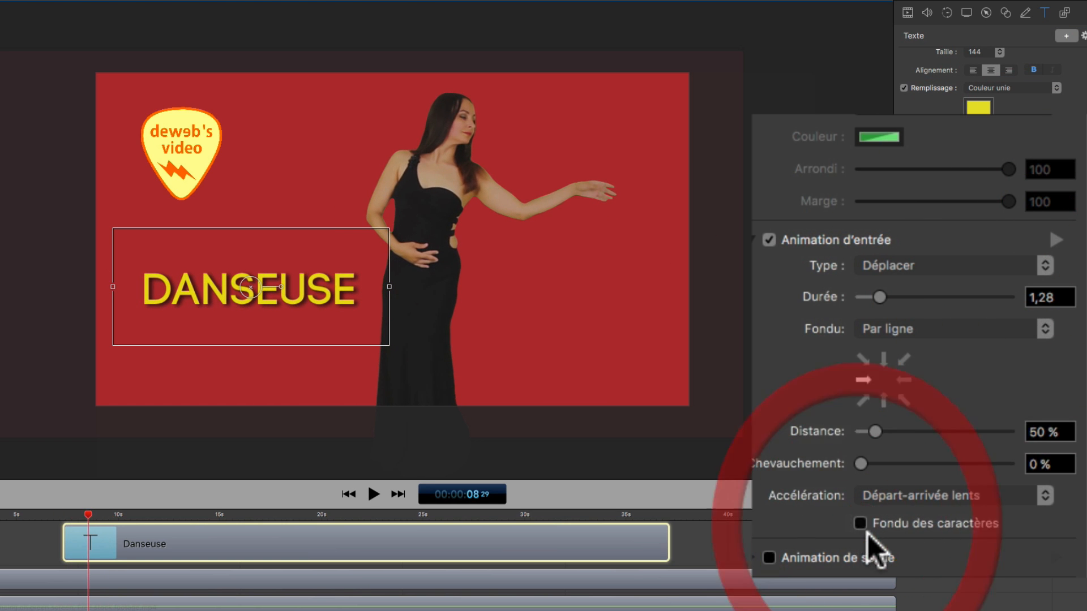
{"action": "left_click", "coordinate": [1055, 240]}
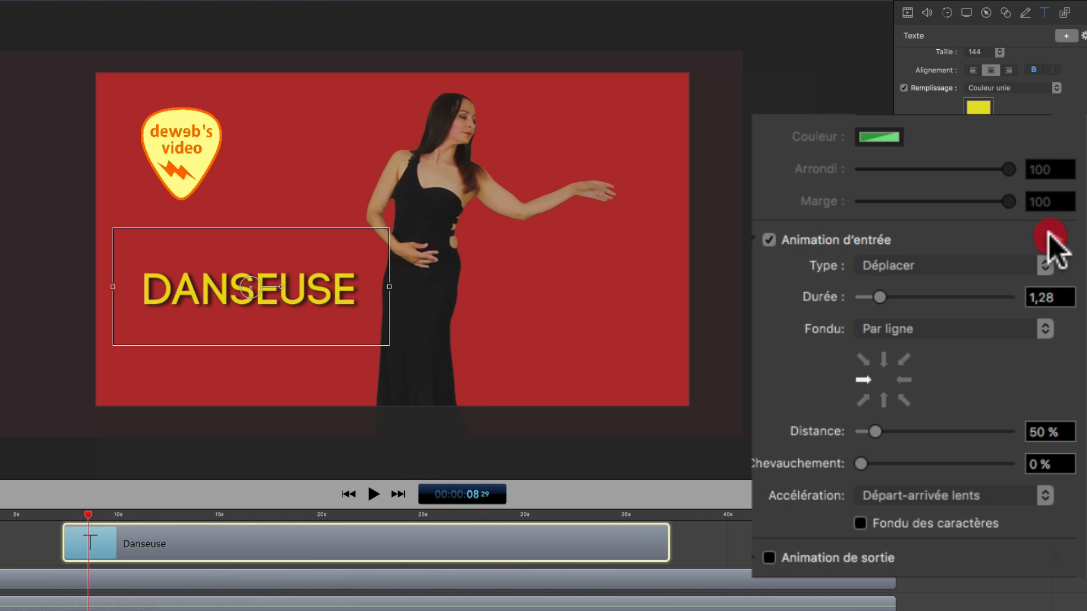
{"action": "left_click", "coordinate": [860, 522]}
- Preview the entrance with Fondu set to Par caractère and to Simultanément, and return it to Par ligne
{"action": "left_click", "coordinate": [922, 328]}
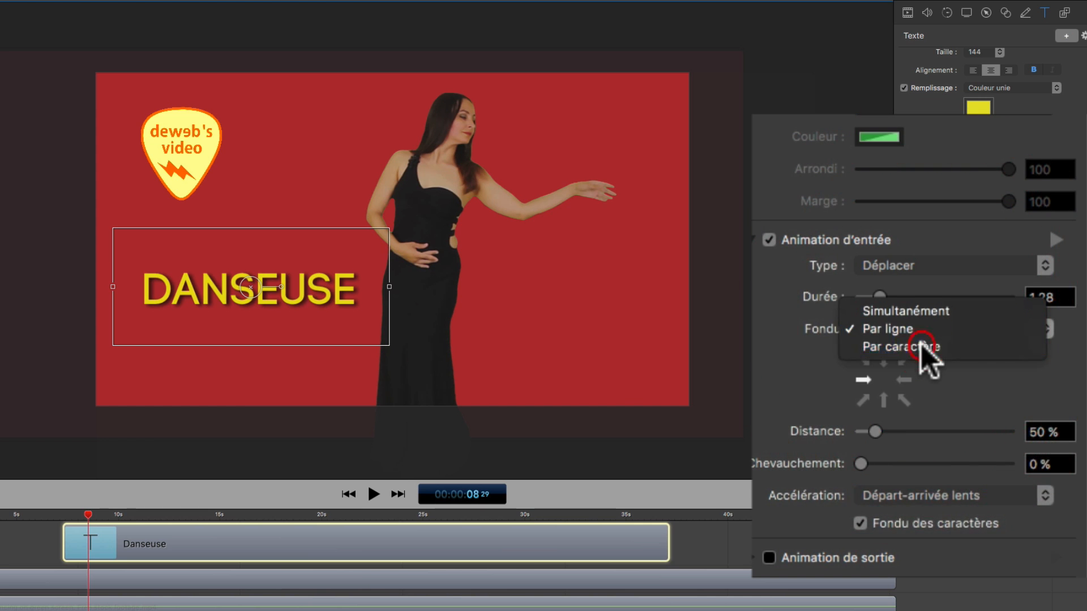
{"action": "left_click", "coordinate": [922, 346]}
{"action": "left_click", "coordinate": [1053, 238]}
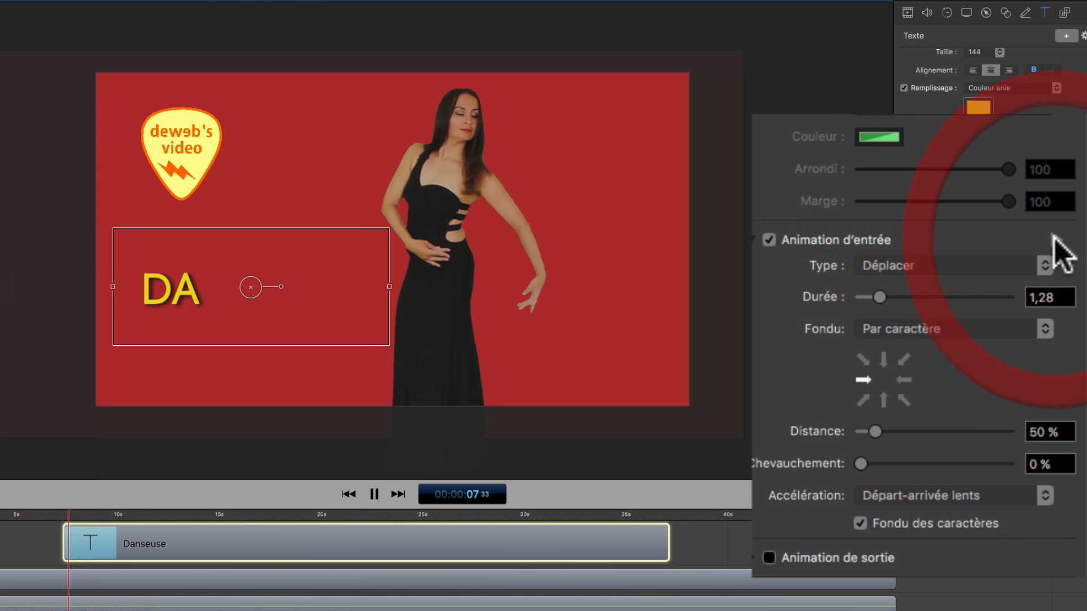
{"action": "left_click", "coordinate": [1054, 238]}
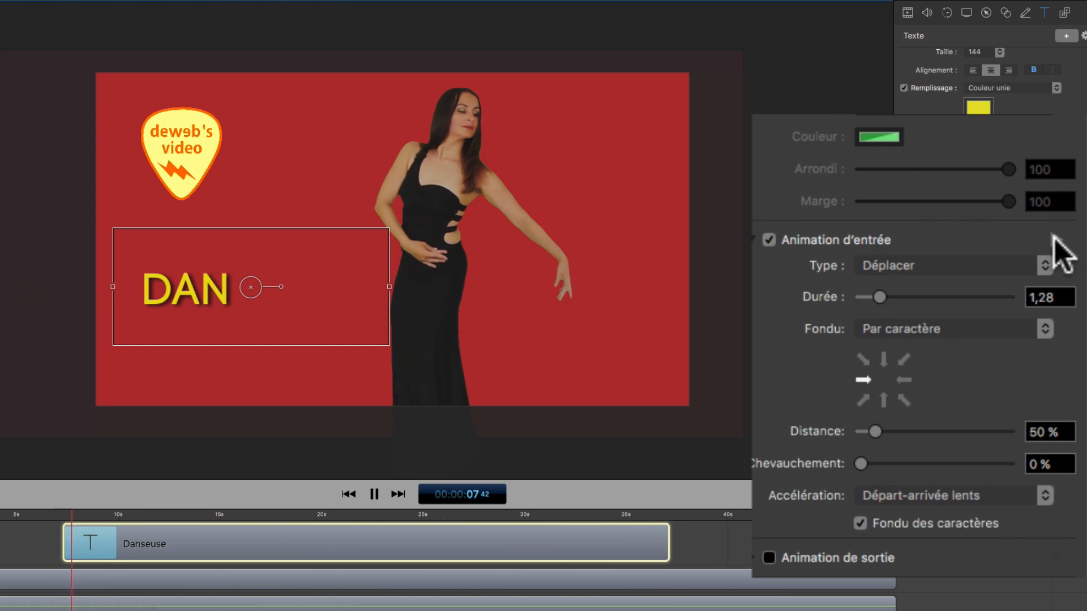
{"action": "left_click", "coordinate": [968, 329]}
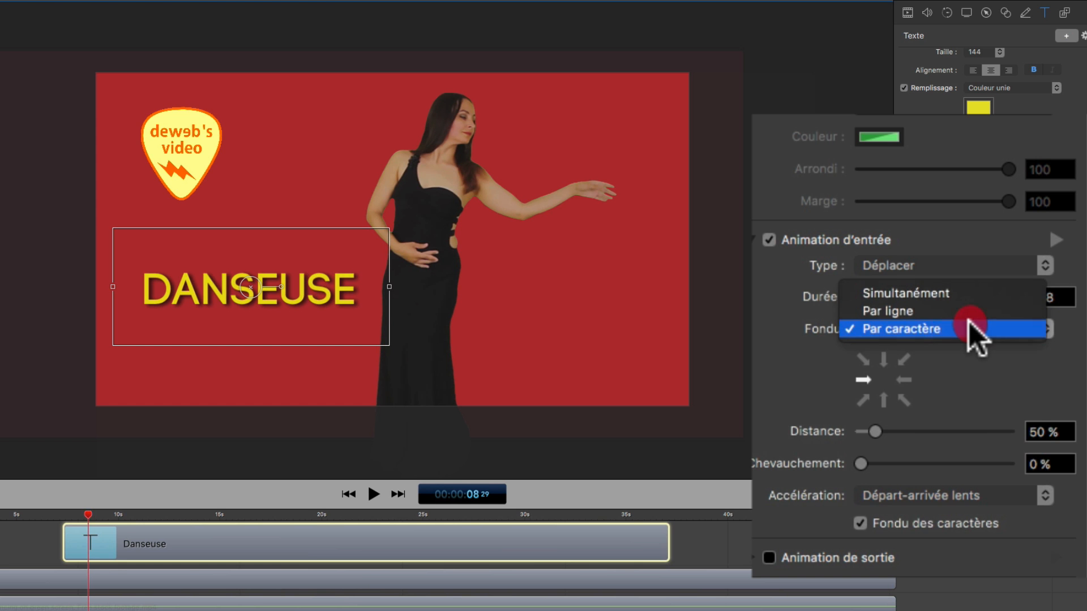
{"action": "left_click", "coordinate": [961, 293]}
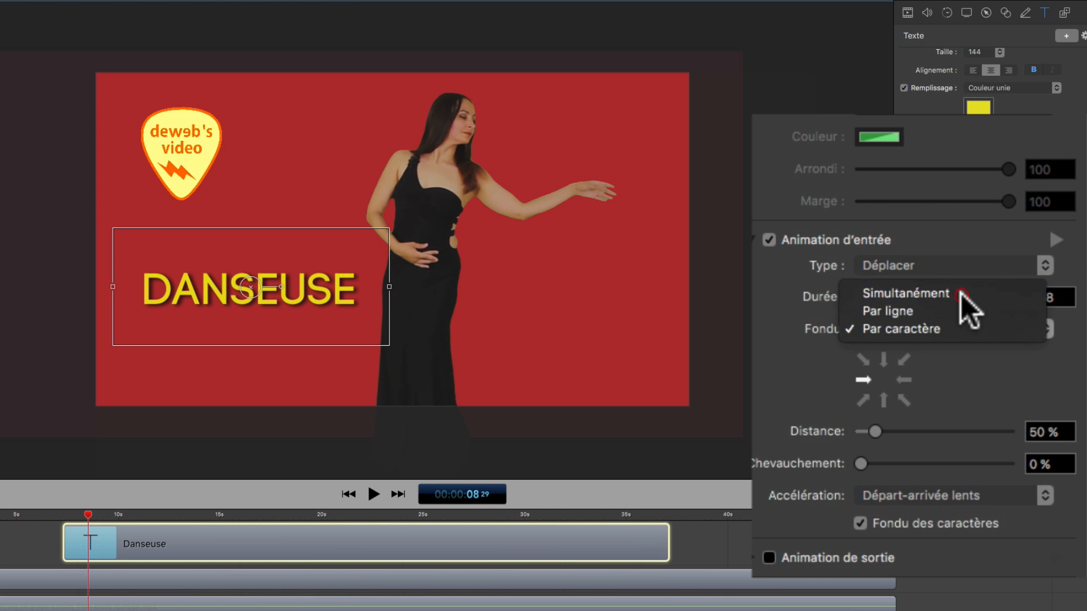
{"action": "left_click", "coordinate": [1054, 238]}
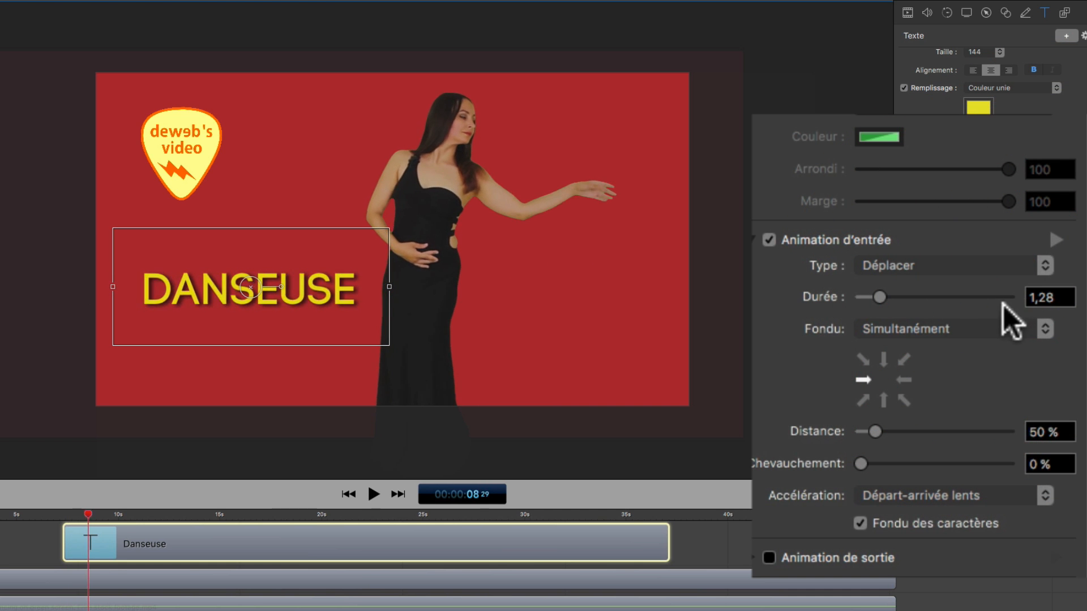
{"action": "left_click", "coordinate": [983, 331]}
{"action": "left_click", "coordinate": [980, 344]}
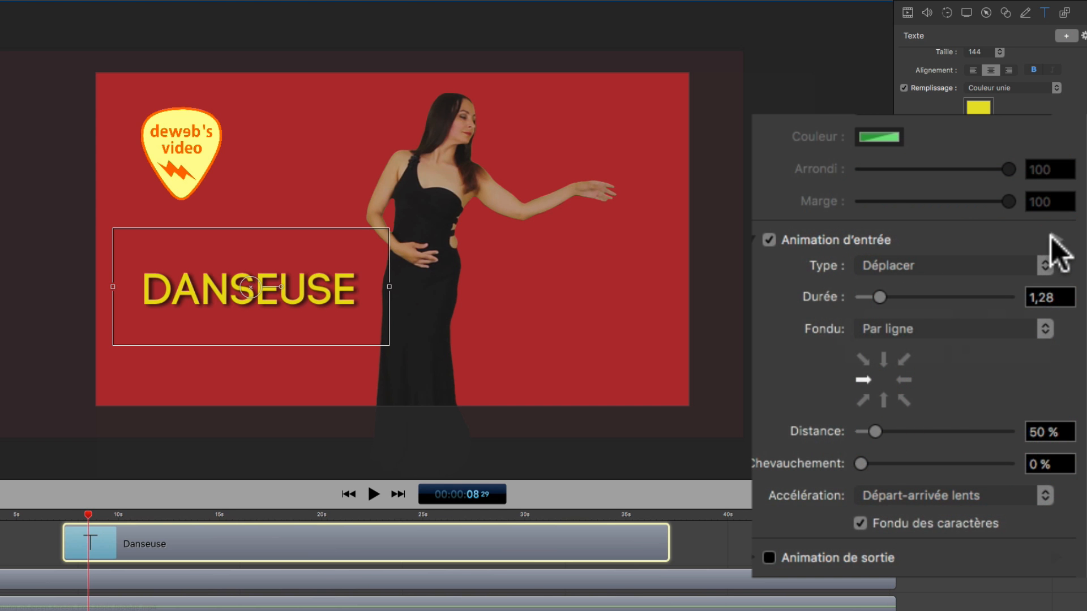
{"action": "left_click", "coordinate": [1054, 240]}
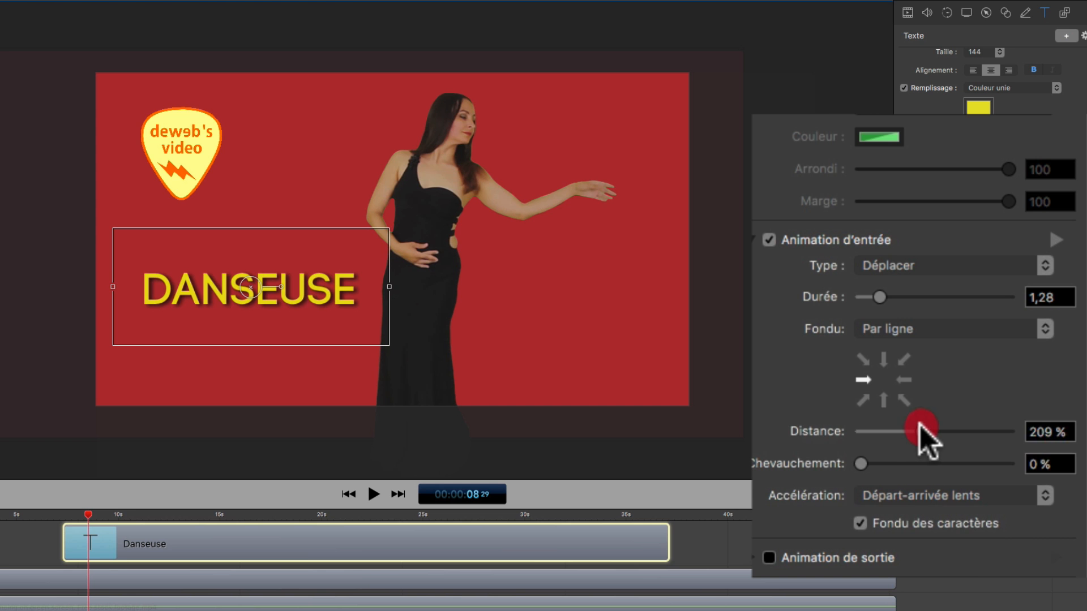
- Preview the entrance at a 209 % distance, reduce the distance to 114 %, and preview it again
{"action": "left_click", "coordinate": [1054, 238]}
{"action": "left_click_drag", "start_coordinate": [919, 431], "coordinate": [893, 436]}
{"action": "left_click", "coordinate": [1054, 237]}
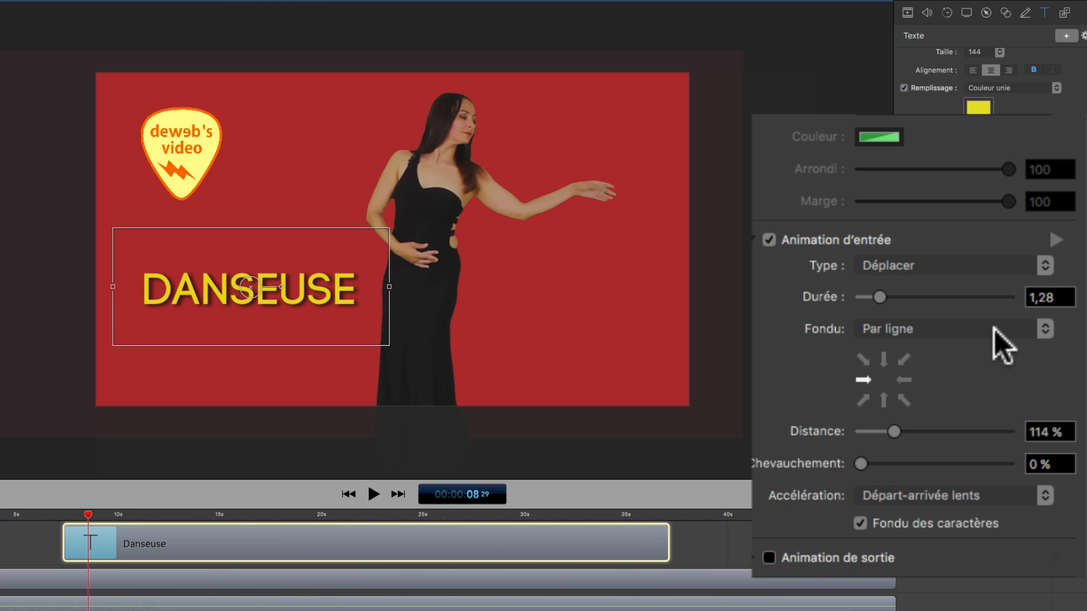
- Change the entrance animation type to Séparer and preview the effect on the title
{"action": "left_click", "coordinate": [1000, 266]}
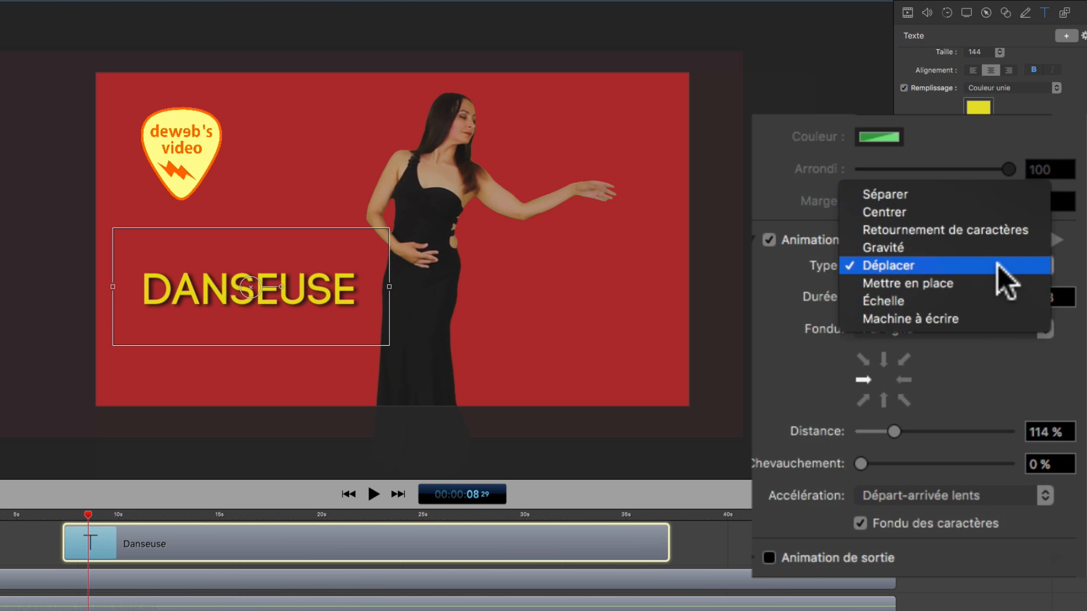
{"action": "left_click", "coordinate": [912, 194]}
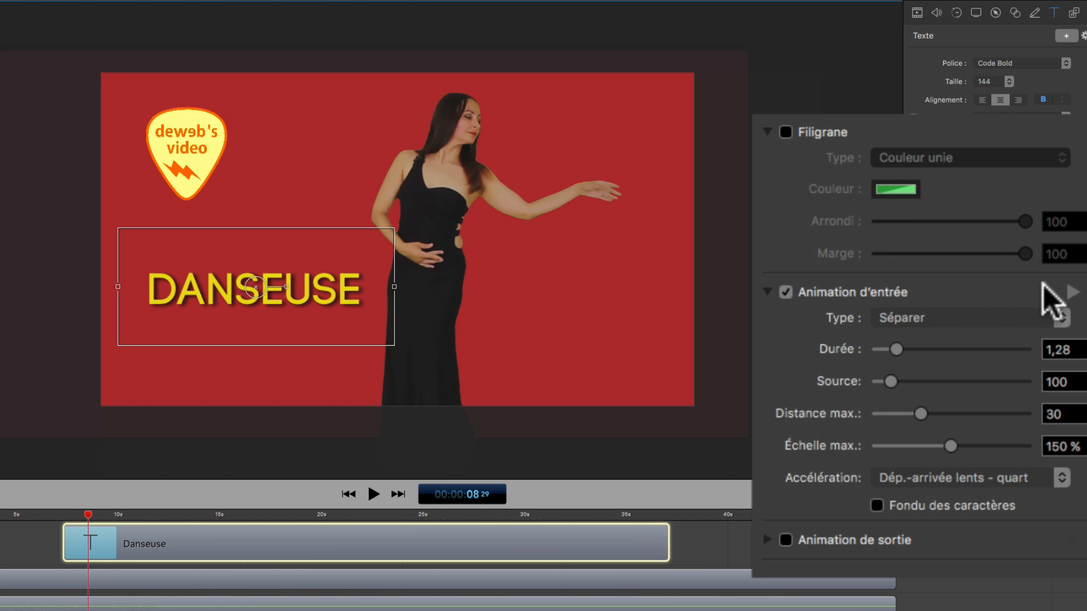
{"action": "left_click", "coordinate": [1067, 291]}
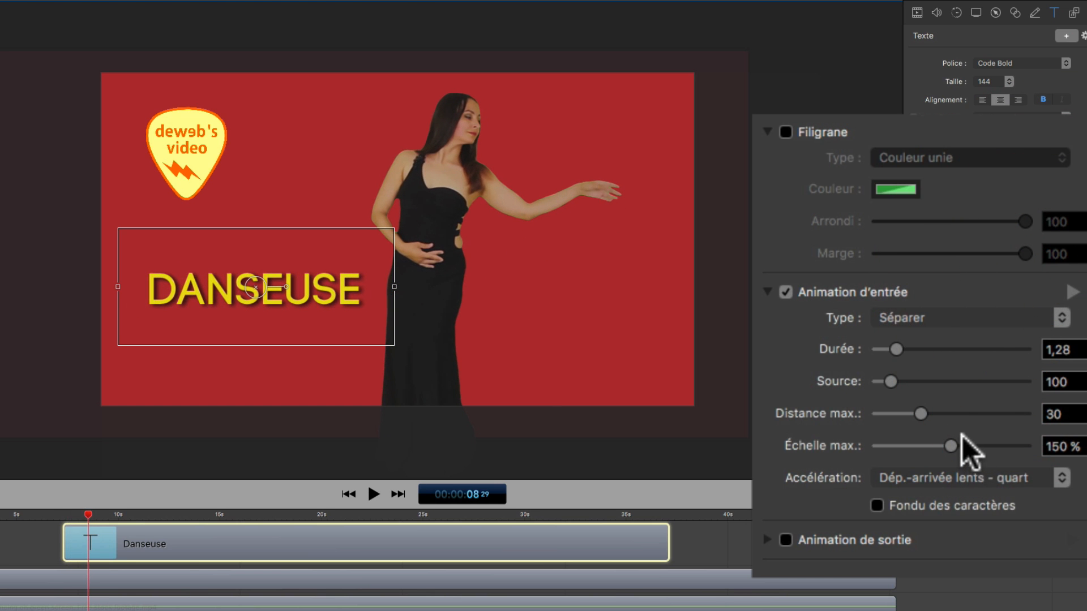
- Set the Séparer animation's maximum scale (Échelle max.) to 253 % and its duration to 3,78, and preview it
{"action": "left_click", "coordinate": [998, 446]}
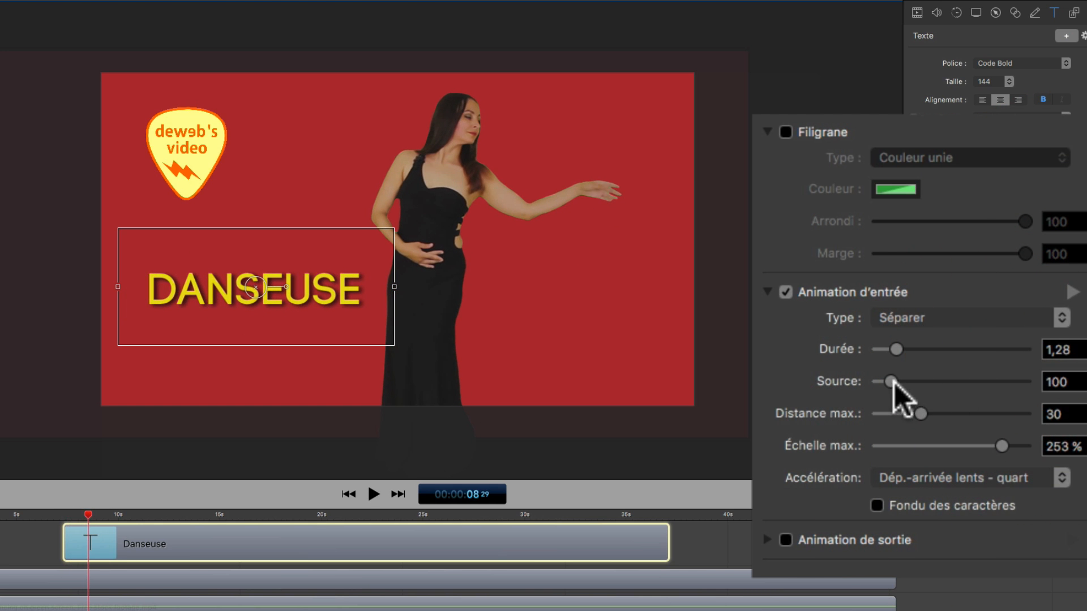
{"action": "left_click", "coordinate": [931, 349]}
{"action": "left_click", "coordinate": [1073, 292]}
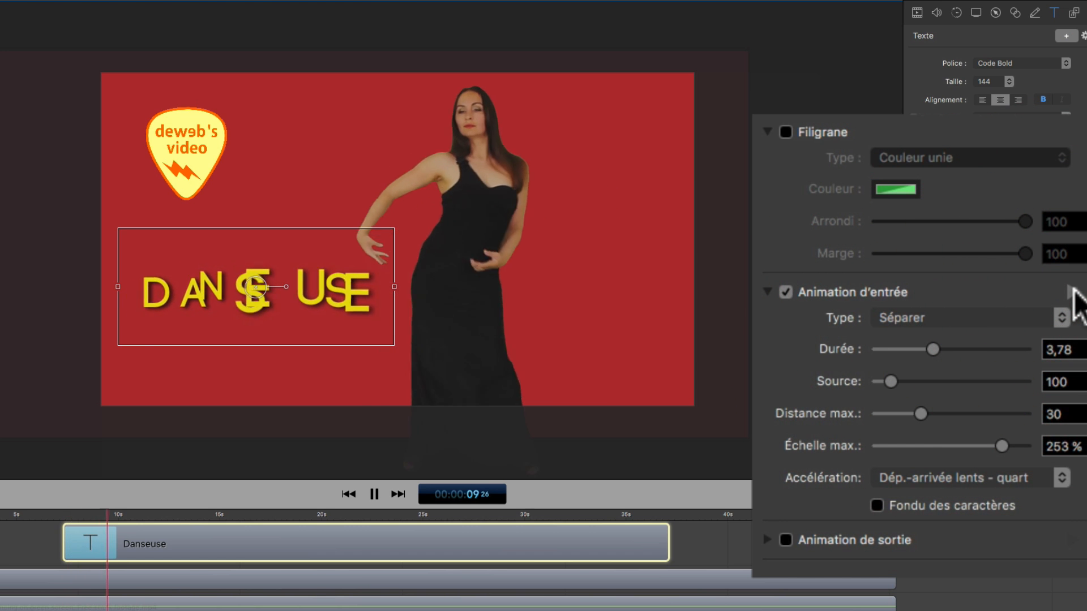
- Shorten the entrance animation's duration to 0,61 and change its type to Centrer
{"action": "left_click", "coordinate": [883, 349]}
{"action": "left_click", "coordinate": [1030, 317]}
{"action": "left_click", "coordinate": [951, 334]}
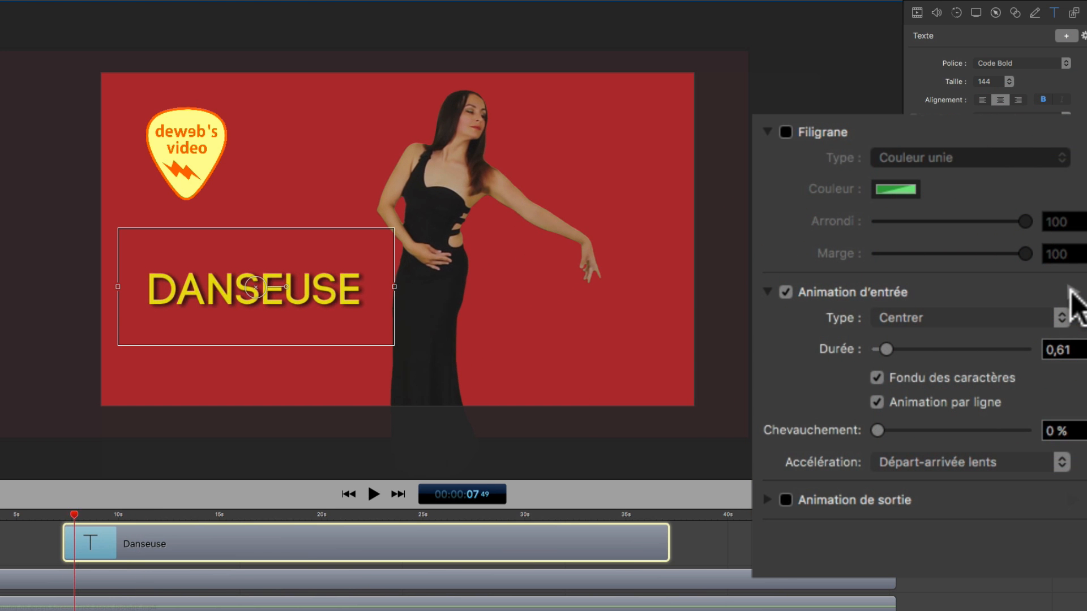
- Change the entrance animation type to Retournement de caractères and preview it on the title
{"action": "left_click", "coordinate": [1062, 318]}
{"action": "left_click", "coordinate": [1051, 337]}
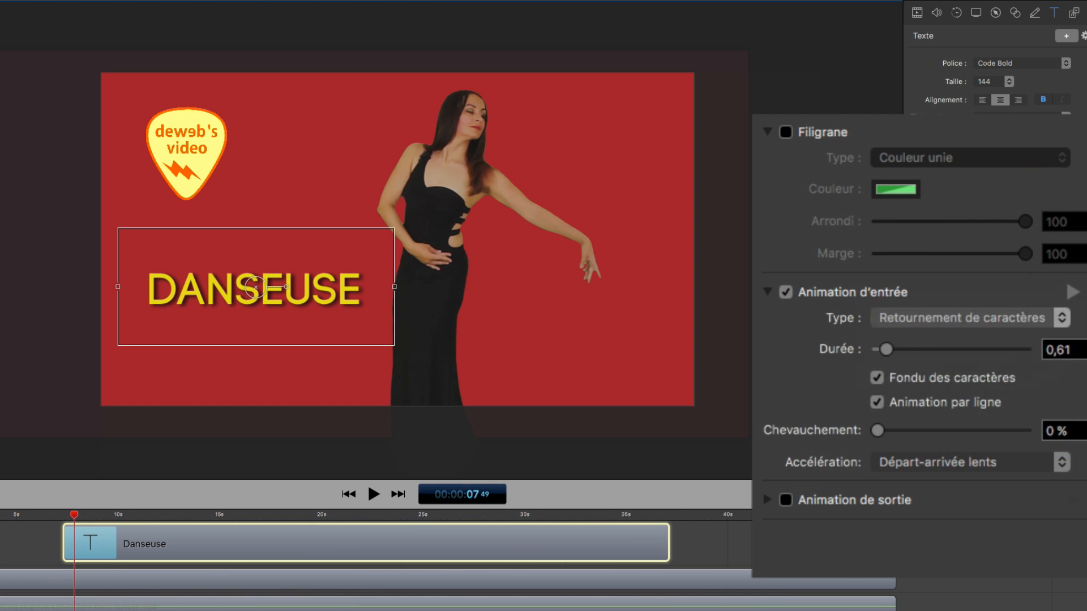
{"action": "left_click", "coordinate": [1051, 287]}
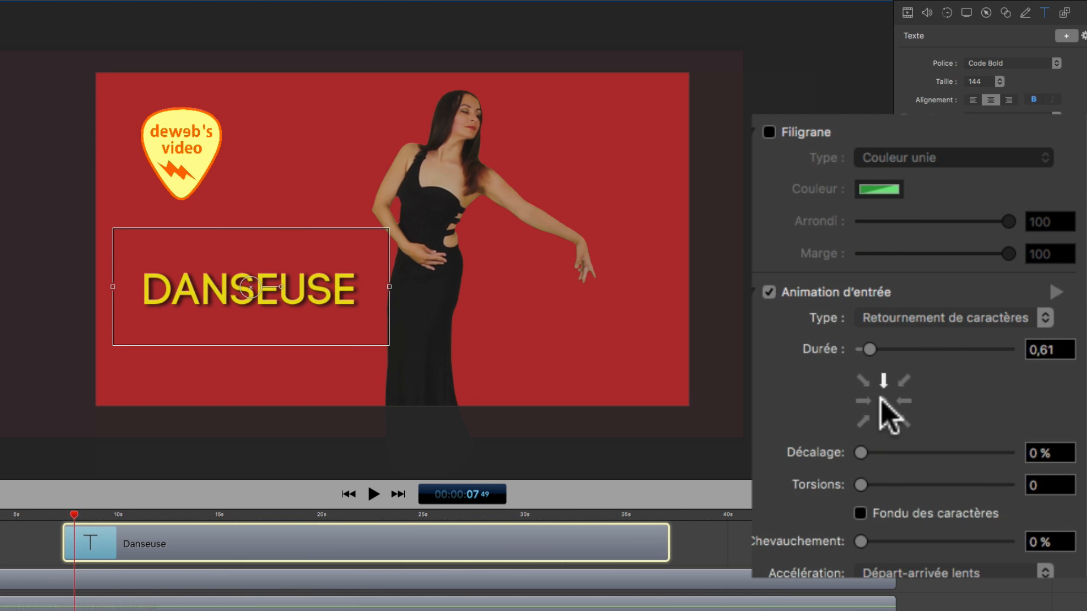
- Preview the character flip entrance with the central direction, and preview it again with the upward direction
{"action": "left_click", "coordinate": [882, 401]}
{"action": "left_click", "coordinate": [1052, 287]}
{"action": "left_click", "coordinate": [882, 421]}
{"action": "left_click", "coordinate": [1047, 287]}
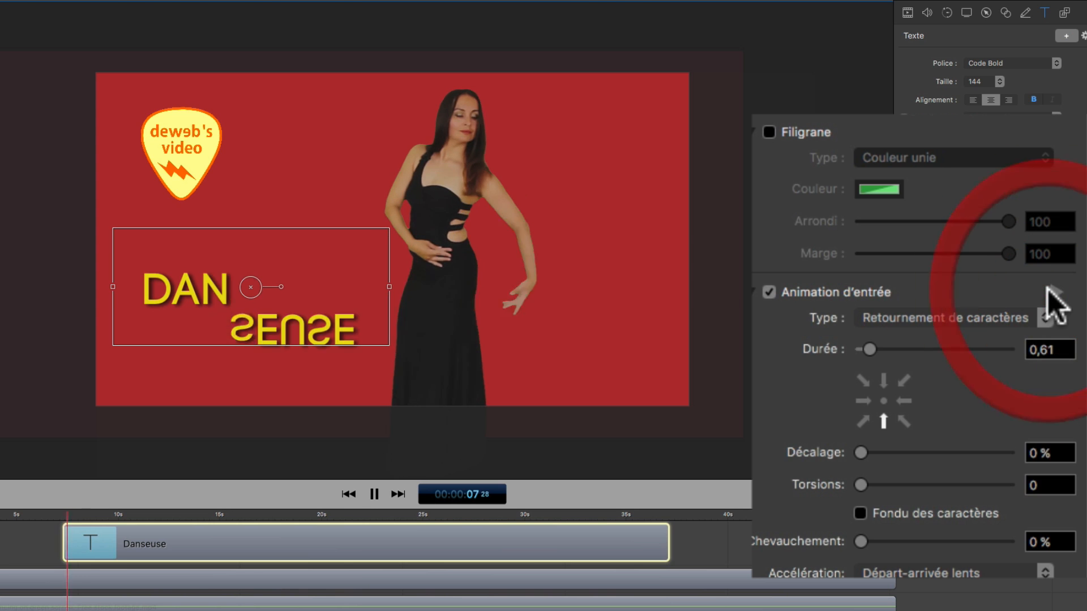
- Set the character flip's Décalage to 98 %, Torsions to 2 and duration to 2,51, and preview the entrance
{"action": "left_click", "coordinate": [910, 453]}
{"action": "left_click", "coordinate": [929, 485]}
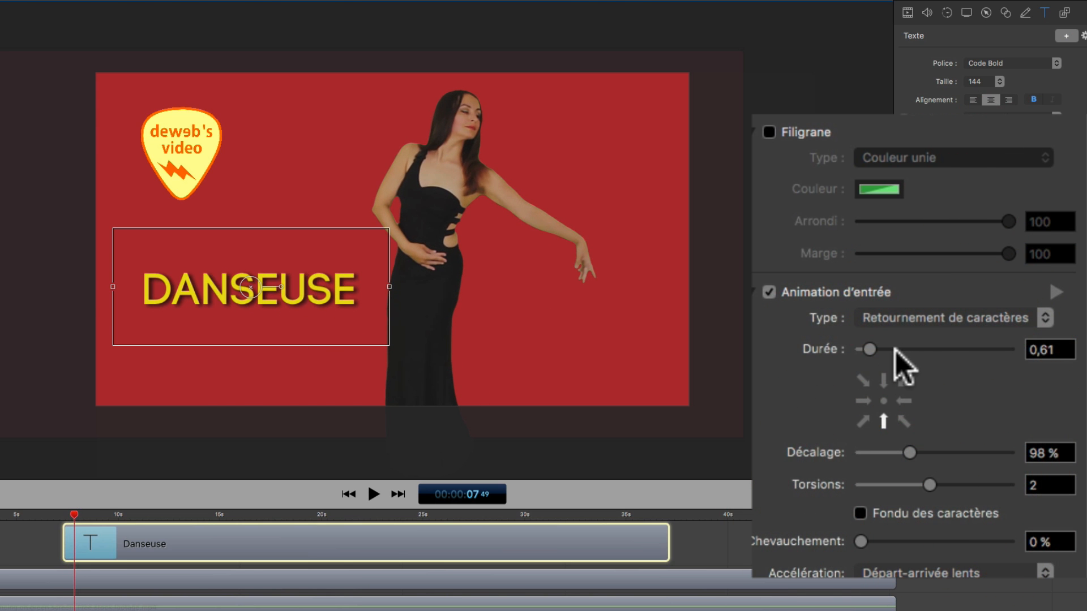
{"action": "left_click", "coordinate": [896, 349]}
{"action": "left_click", "coordinate": [1057, 289]}
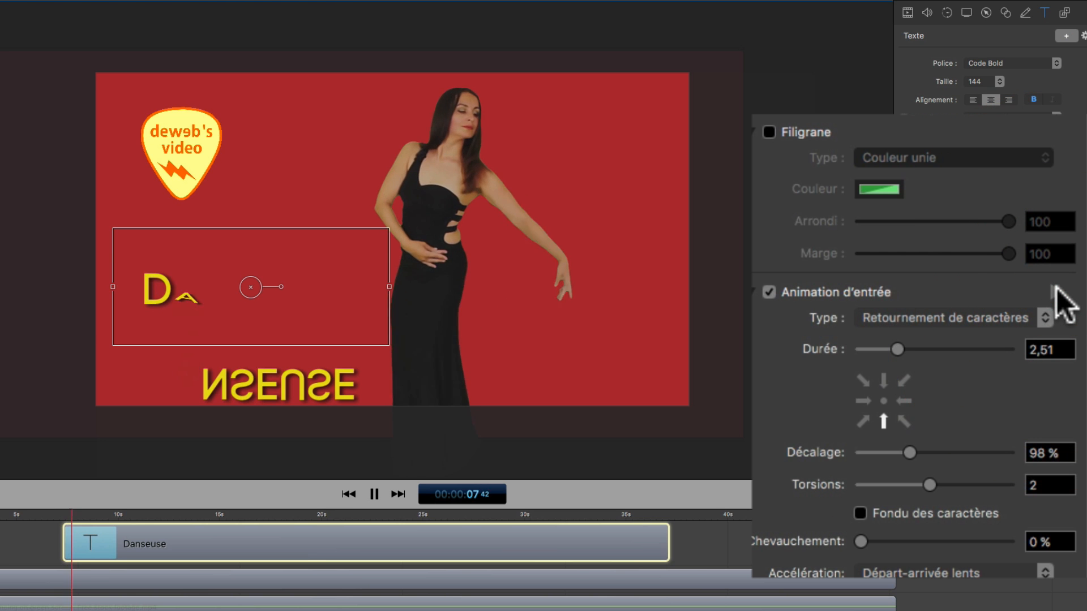
- Change the entrance animation type to Gravité and preview the effect on the title
{"action": "left_click", "coordinate": [1044, 316]}
{"action": "left_click", "coordinate": [1030, 334]}
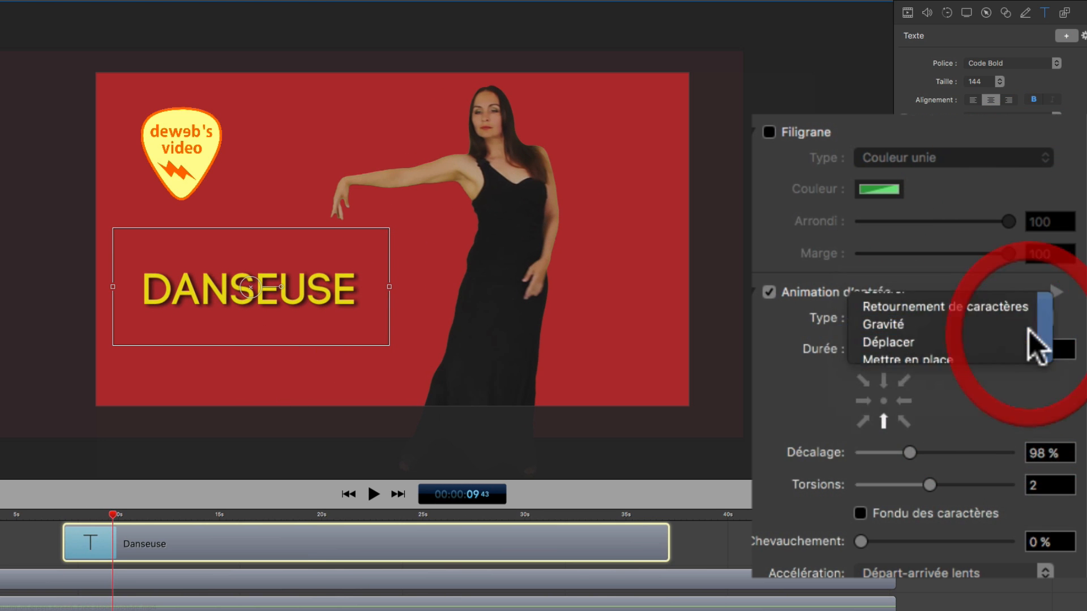
{"action": "left_click", "coordinate": [1047, 289]}
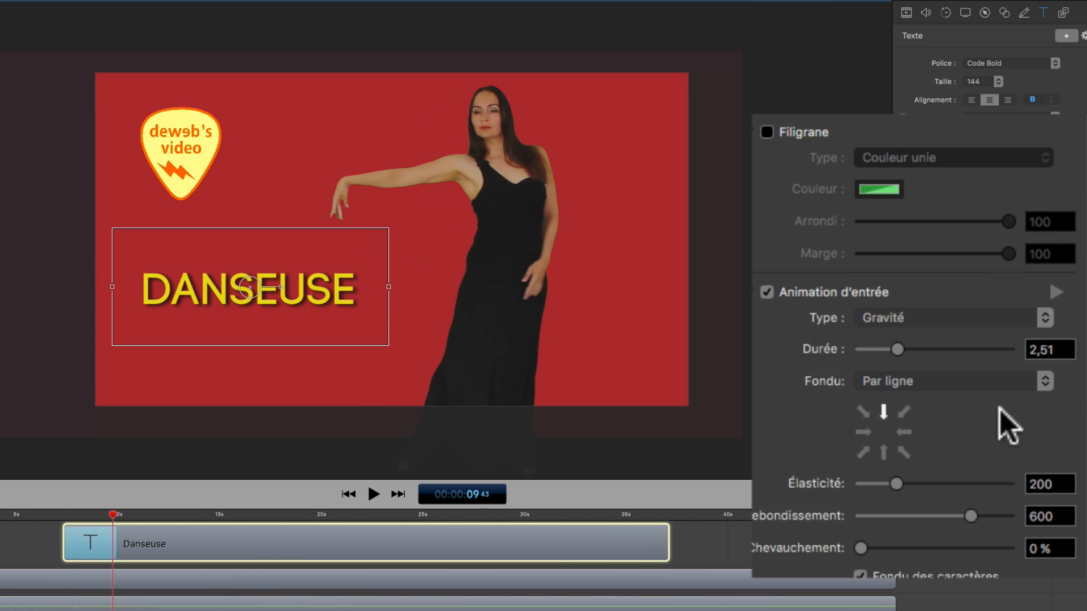
- Change the entrance type to Mettre en place with a duration of 6,54, Décalage of 227 % and Chevauchement of 23 %
{"action": "left_click", "coordinate": [1000, 316]}
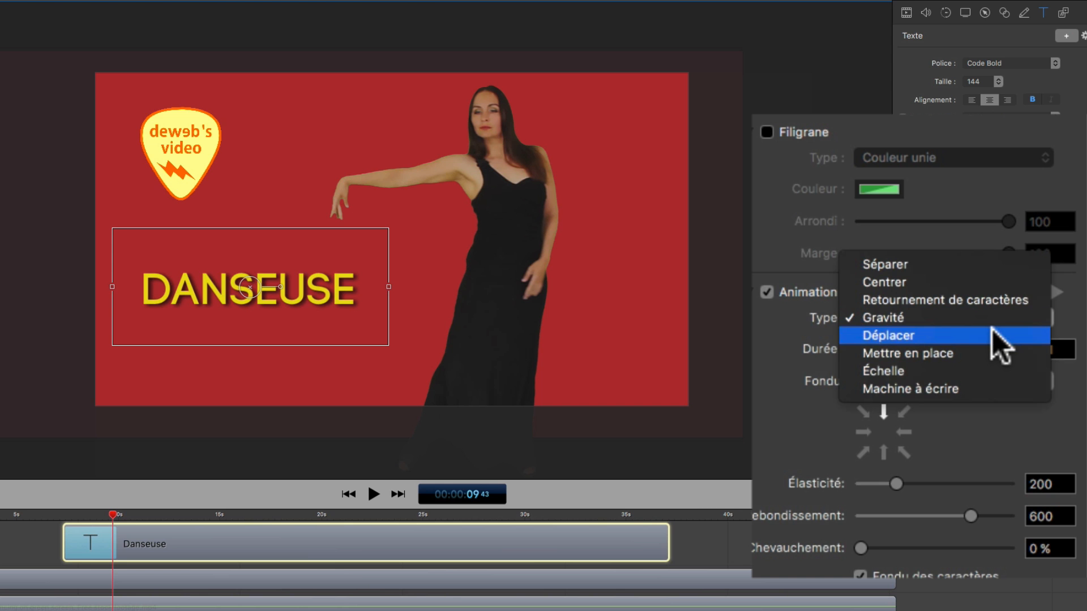
{"action": "left_click", "coordinate": [980, 349]}
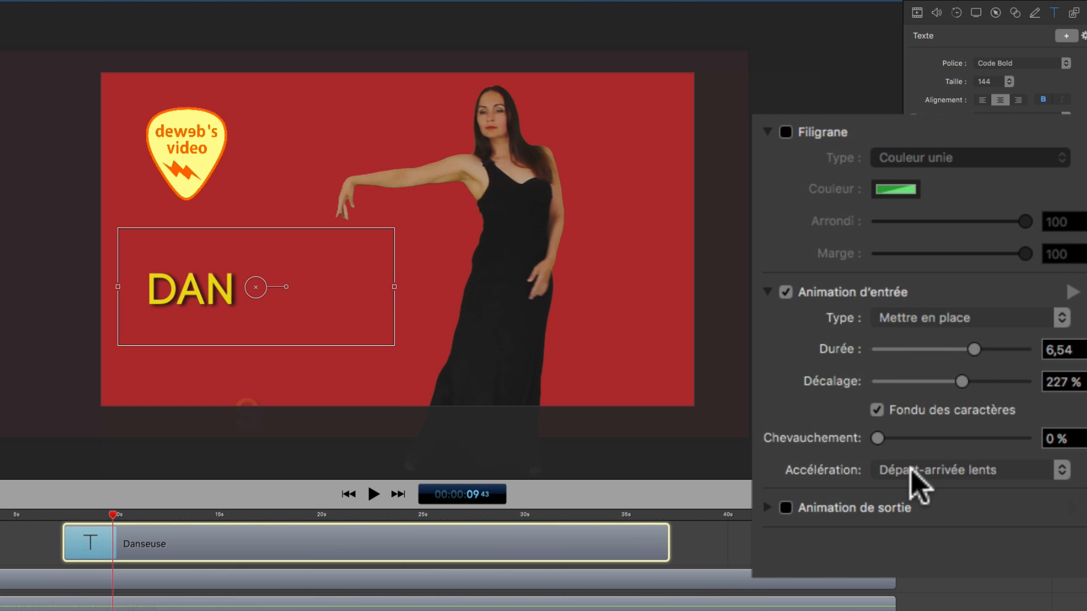
{"action": "left_click", "coordinate": [908, 438]}
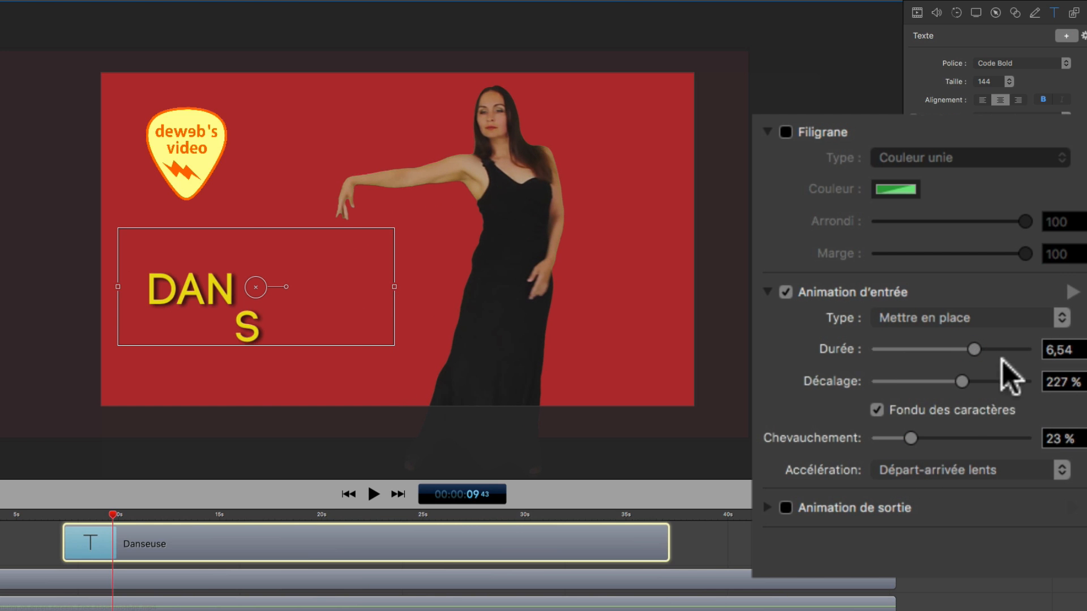
- Change the entrance animation type to Échelle and preview the title
{"action": "left_click", "coordinate": [1059, 315]}
{"action": "left_click", "coordinate": [1052, 336]}
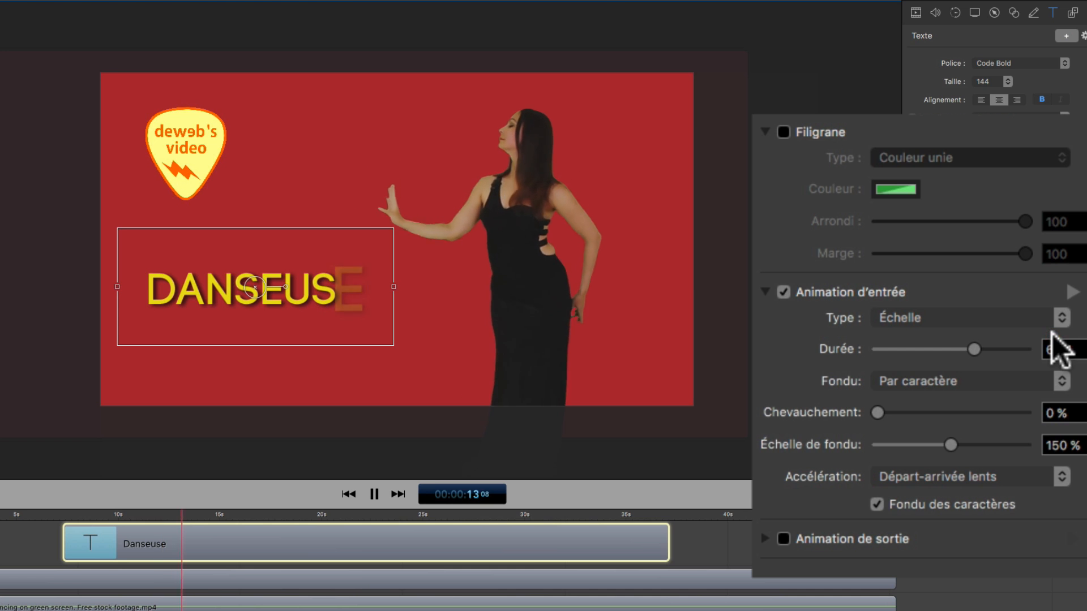
{"action": "left_click", "coordinate": [1074, 293]}
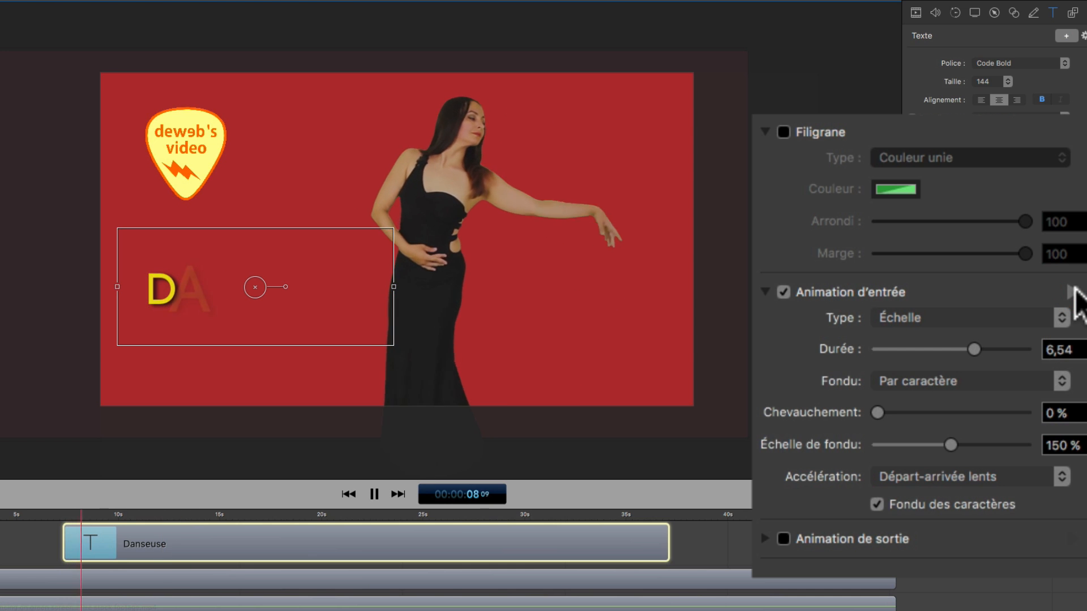
- Preview the Machine à écrire entrance type, shorten its duration to 2,56, and preview it again
{"action": "left_click", "coordinate": [1039, 322]}
{"action": "left_click", "coordinate": [1013, 336]}
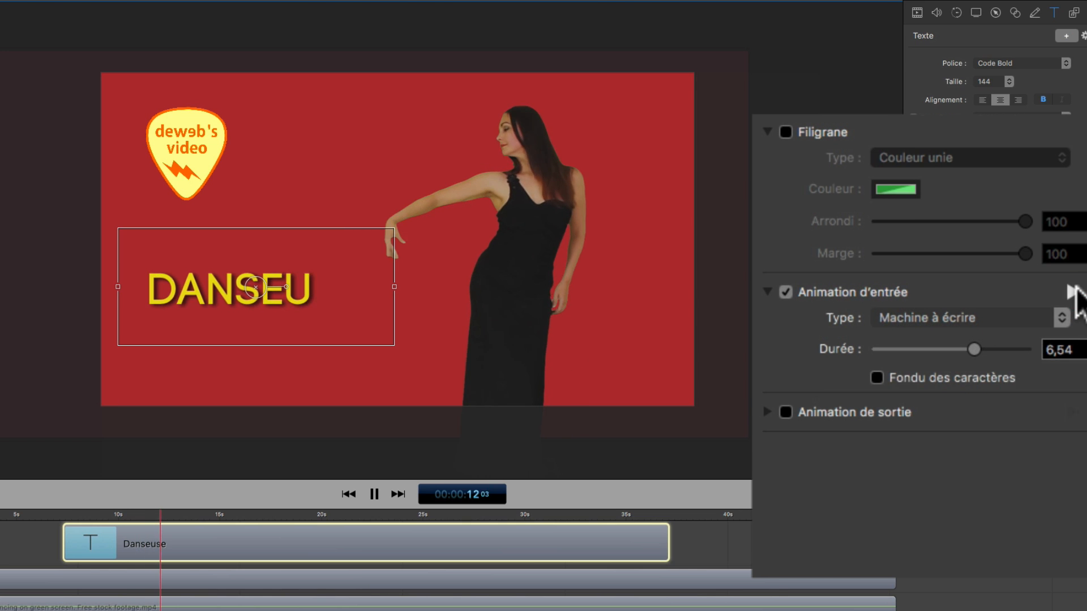
{"action": "left_click", "coordinate": [1073, 292]}
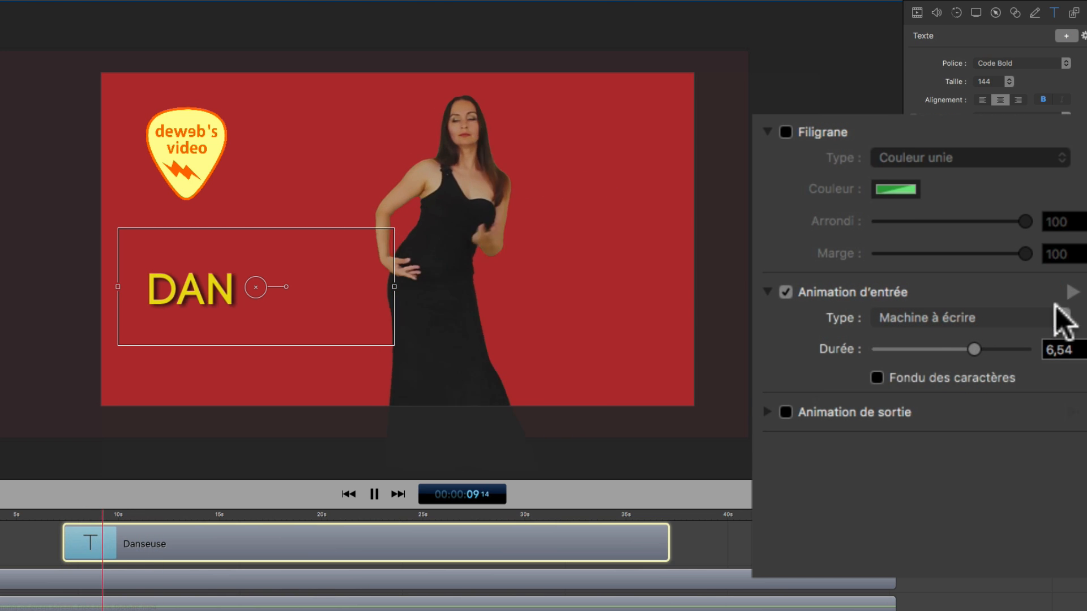
{"action": "left_click", "coordinate": [912, 348]}
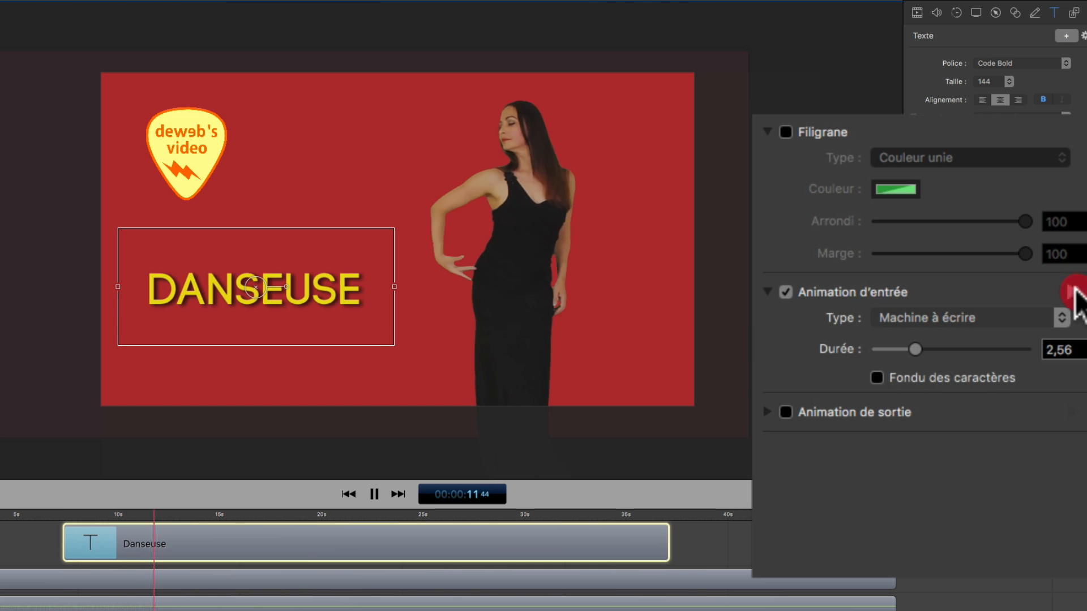
{"action": "left_click", "coordinate": [1074, 292]}
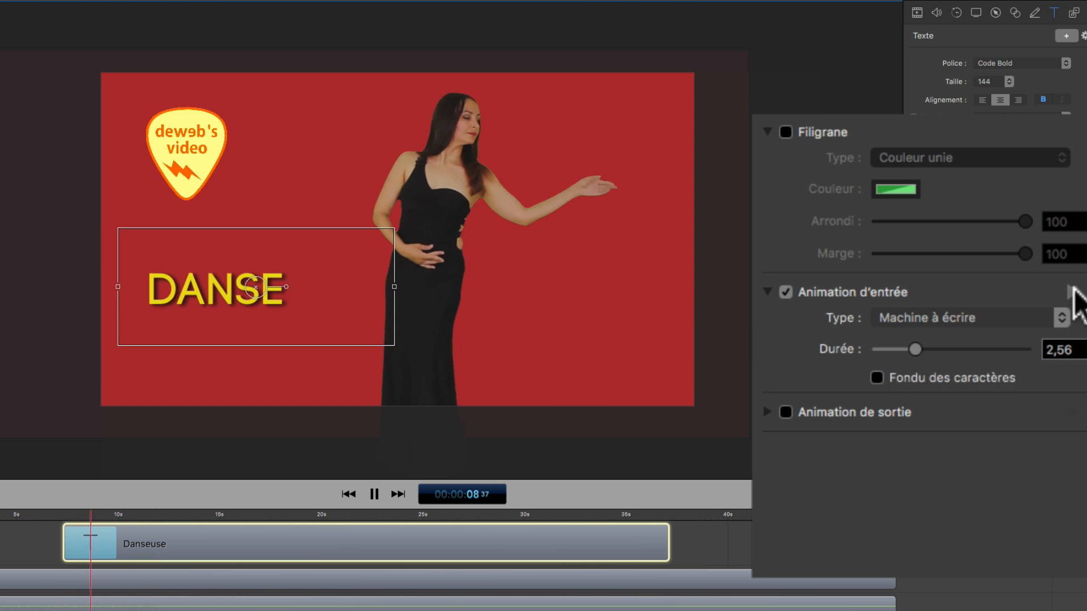
- Set the entrance animation type back to Déplacer and preview the title
{"action": "left_click", "coordinate": [1022, 318]}
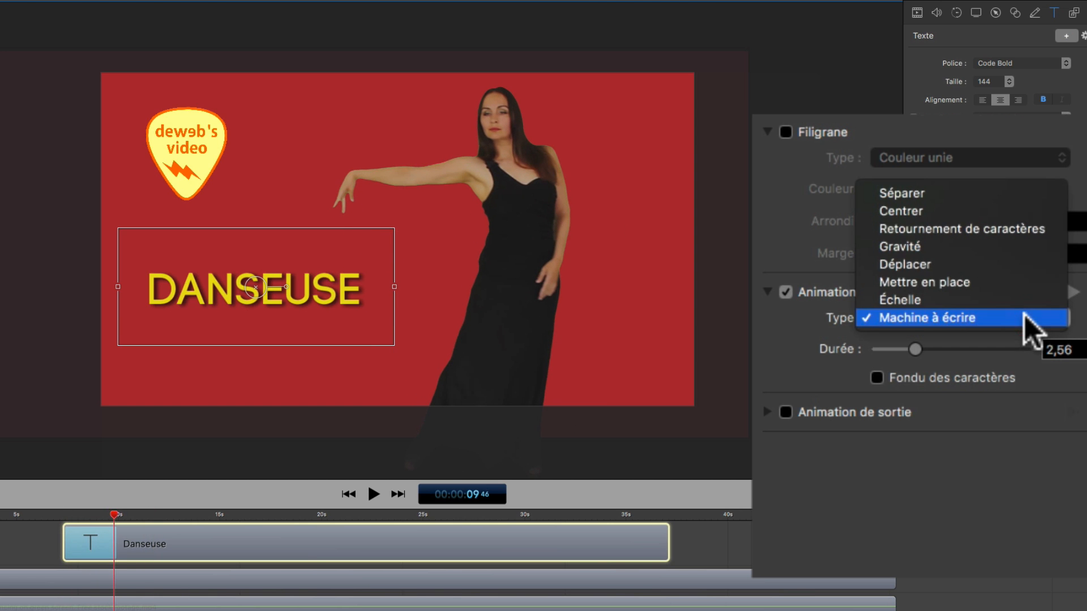
{"action": "left_click", "coordinate": [960, 260]}
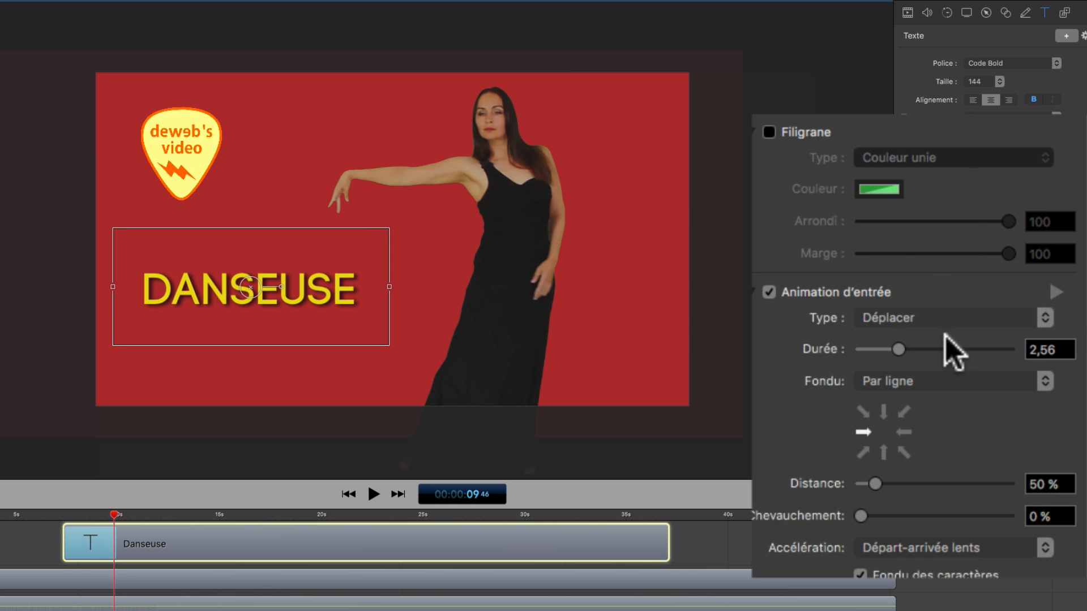
{"action": "left_click", "coordinate": [1051, 287]}
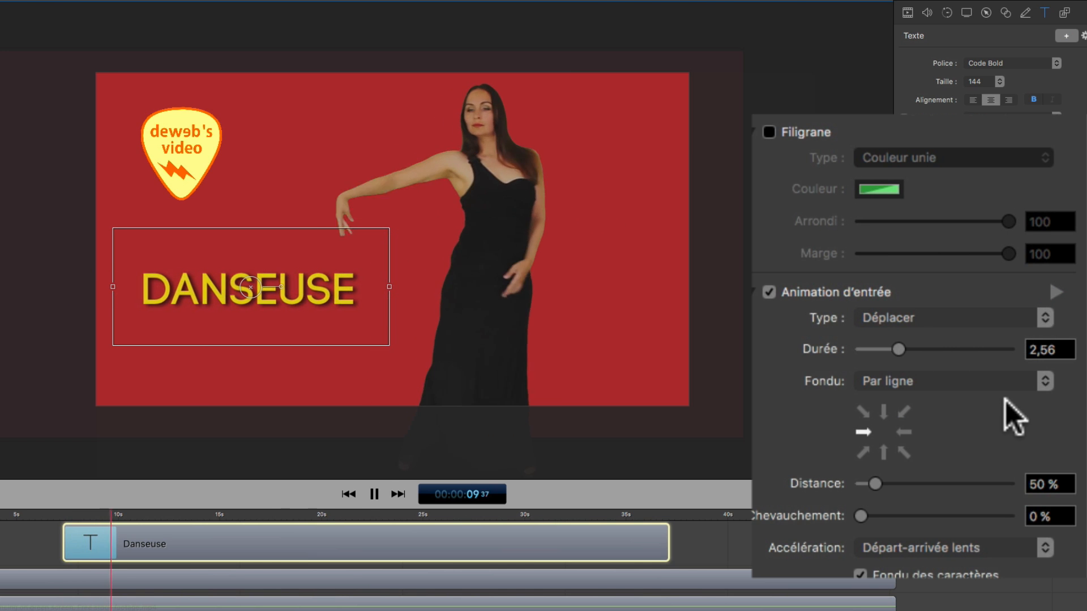
- Enable the exit animation (Animation de sortie) as Retournement de caractères with duration 2 and the rightward direction, and preview it
{"action": "scroll", "coordinate": [1004, 398], "scroll_direction": "down", "scroll_amount": 2}
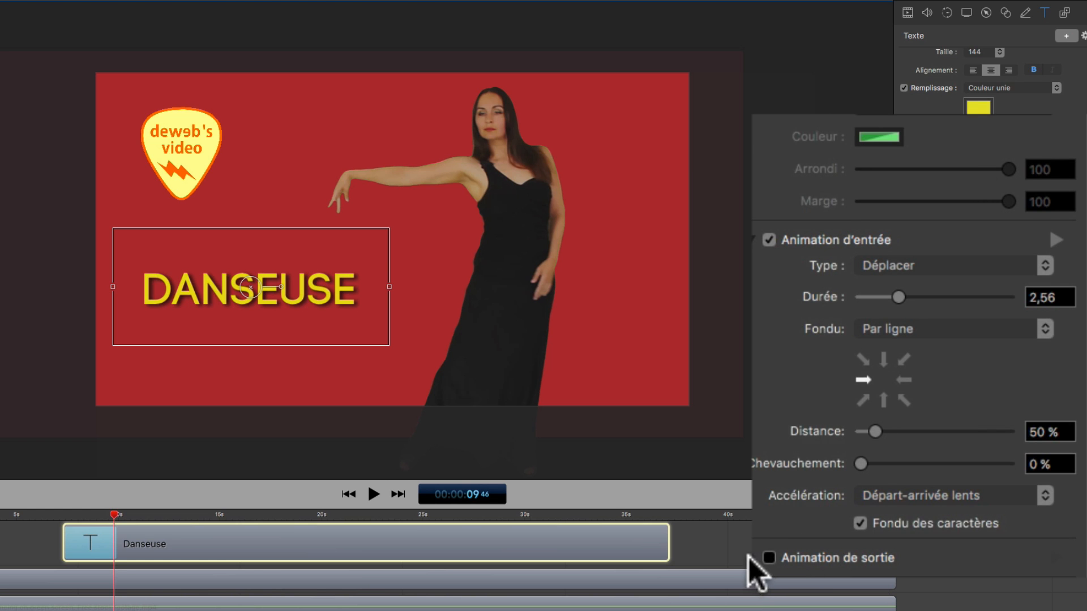
{"action": "scroll", "coordinate": [750, 557], "scroll_direction": "down", "scroll_amount": 5}
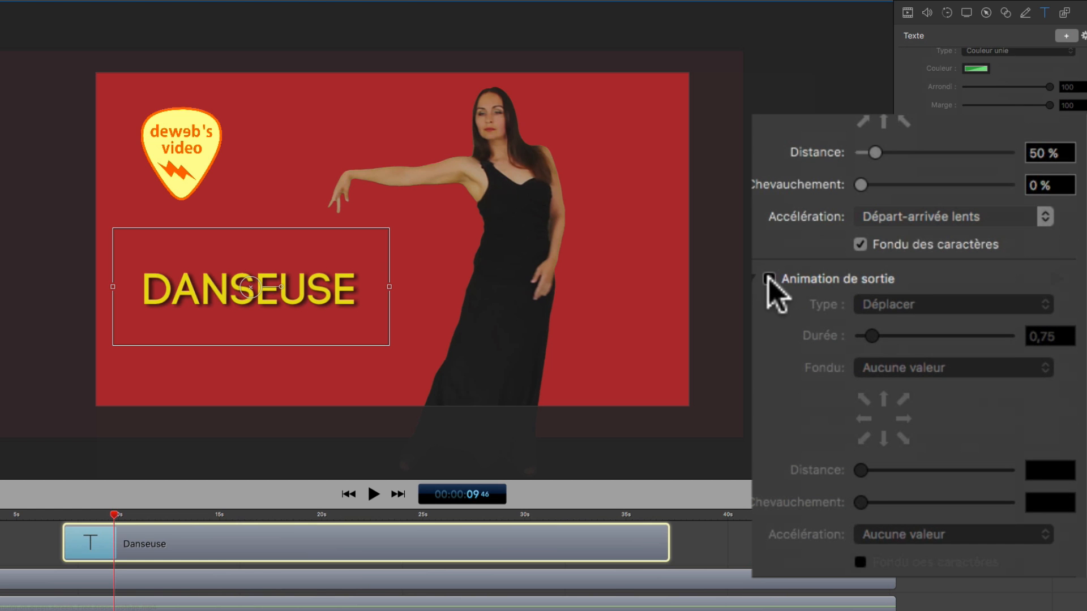
{"action": "left_click", "coordinate": [769, 279]}
{"action": "left_click", "coordinate": [917, 306]}
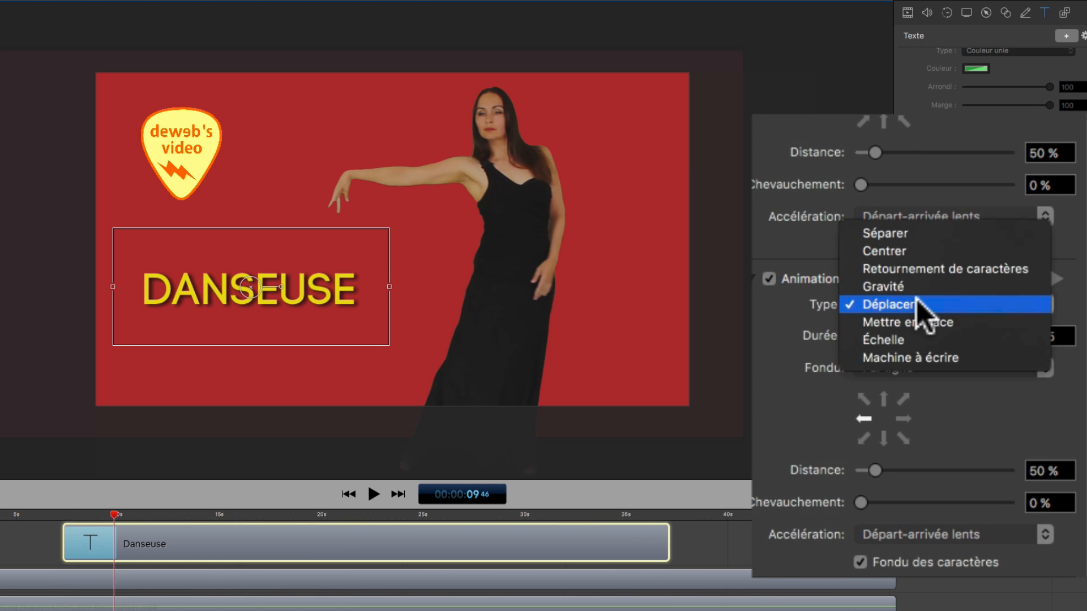
{"action": "left_click", "coordinate": [928, 269]}
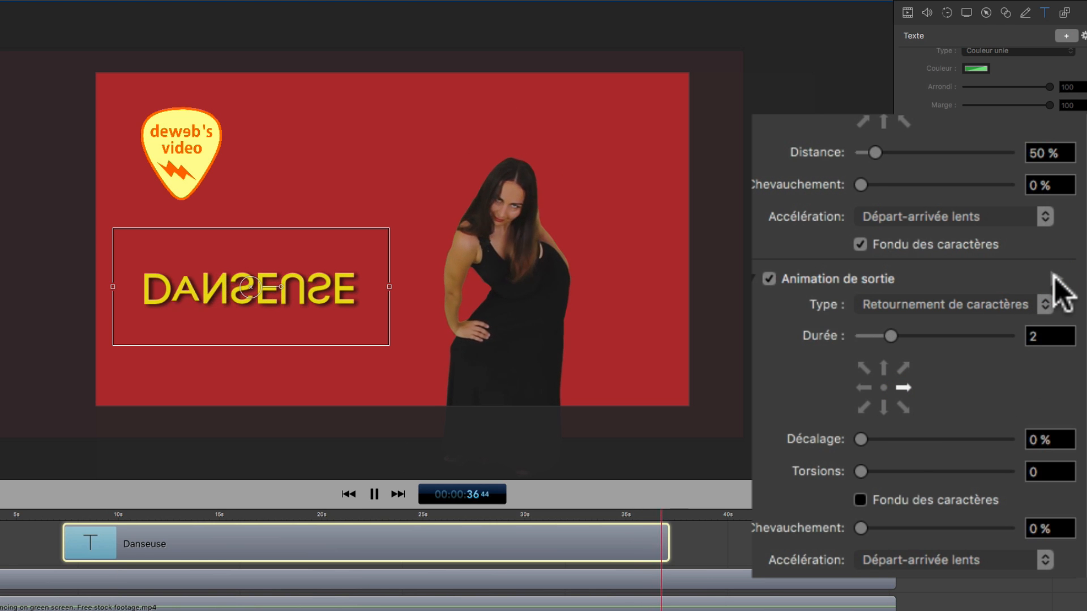
{"action": "key", "text": "space"}
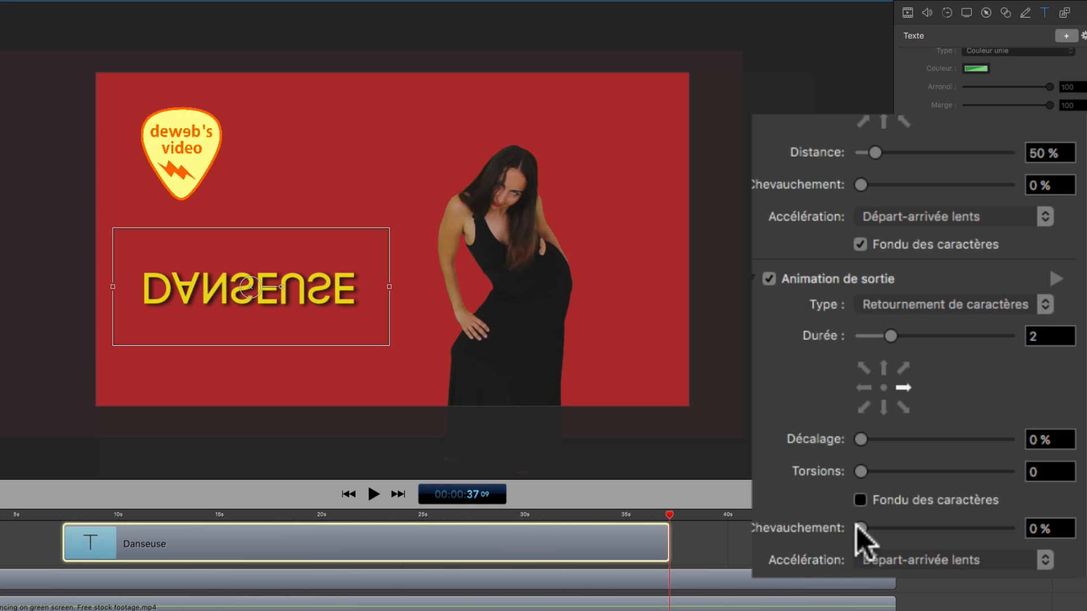
- Enable Fondu des caractères for the exit animation, set its duration to 1,14, and preview the exit and entrance
{"action": "left_click", "coordinate": [856, 499]}
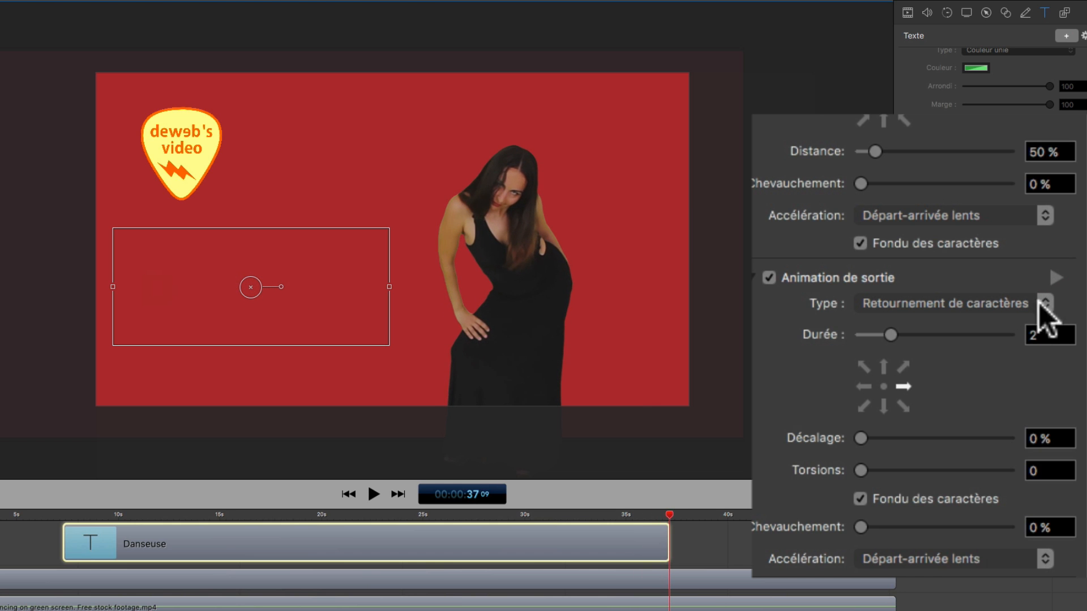
{"action": "left_click_drag", "start_coordinate": [876, 330], "coordinate": [878, 333]}
{"action": "left_click", "coordinate": [1052, 275]}
{"action": "left_click", "coordinate": [46, 509]}
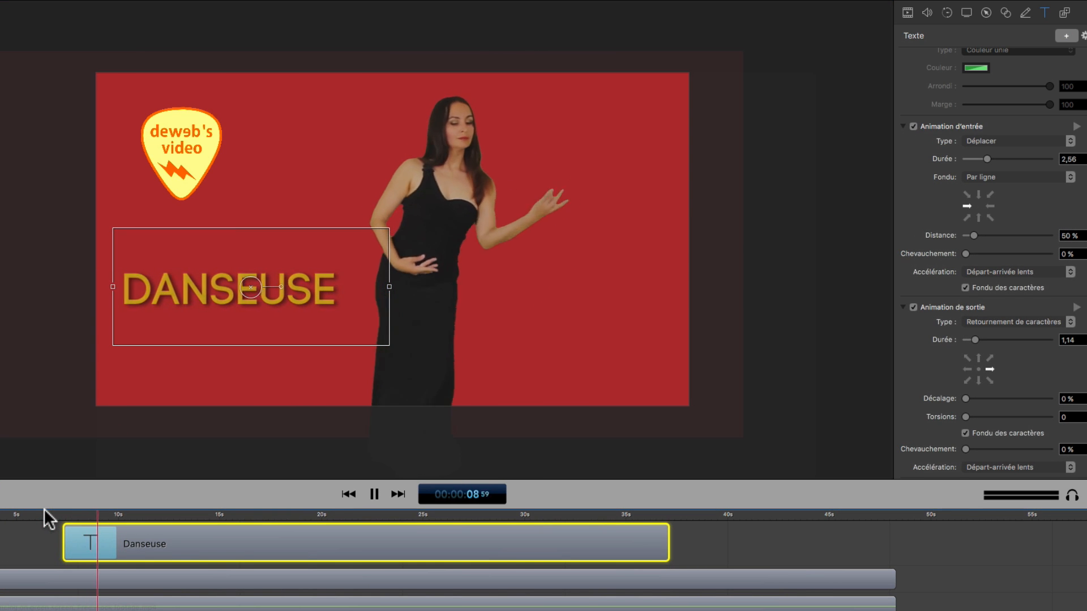
{"action": "key", "text": "space"}
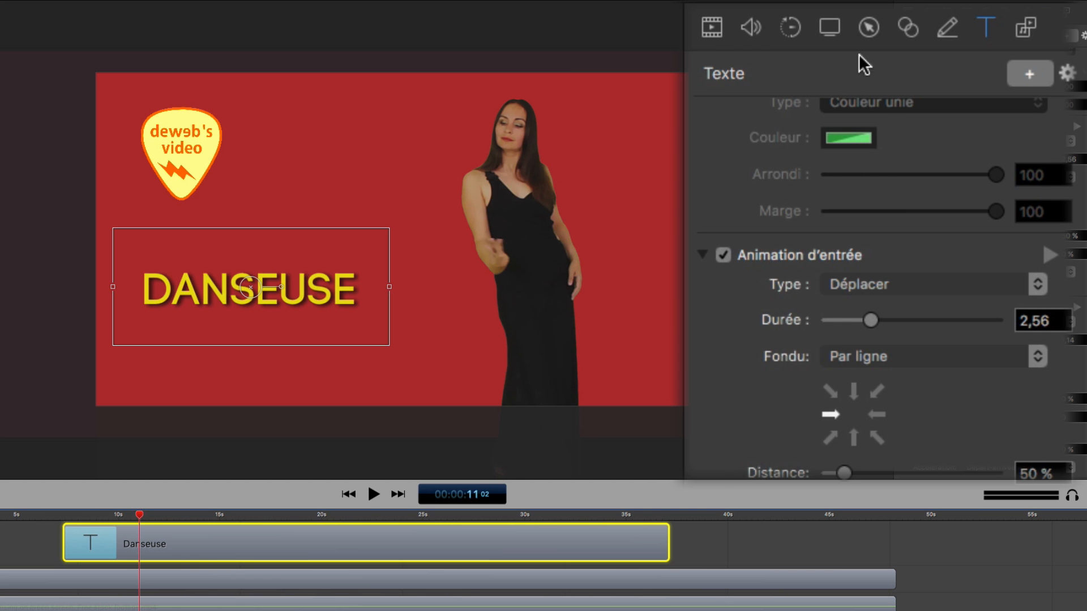
- Add a video action to the Danseuse clip at about 11 s and extend its end to about 30 s
{"action": "left_click", "coordinate": [712, 29]}
{"action": "left_click", "coordinate": [1023, 78]}
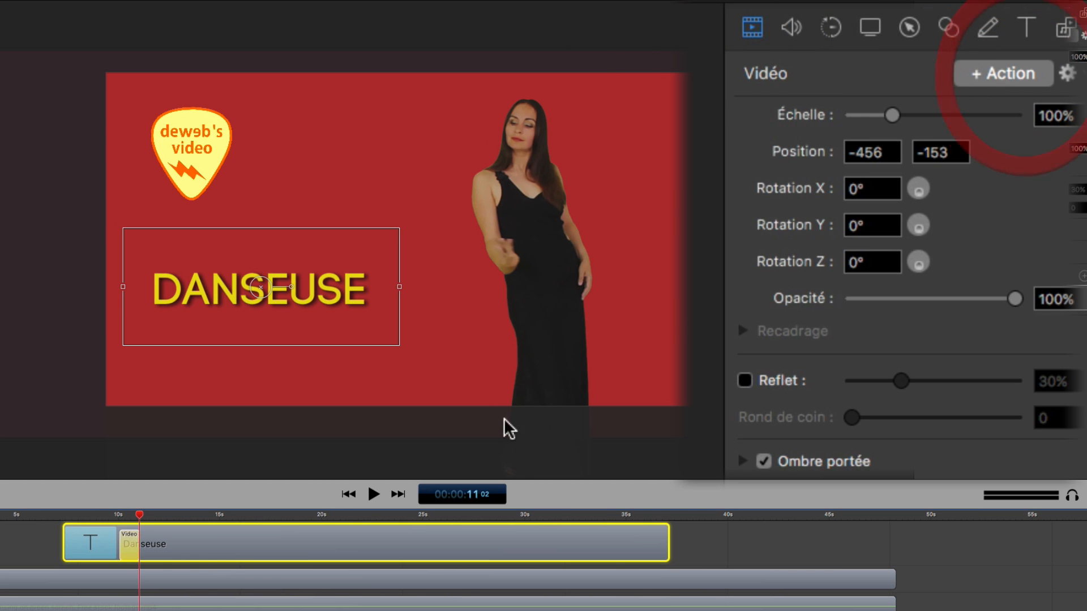
{"action": "left_click_drag", "start_coordinate": [190, 541], "coordinate": [526, 538]}
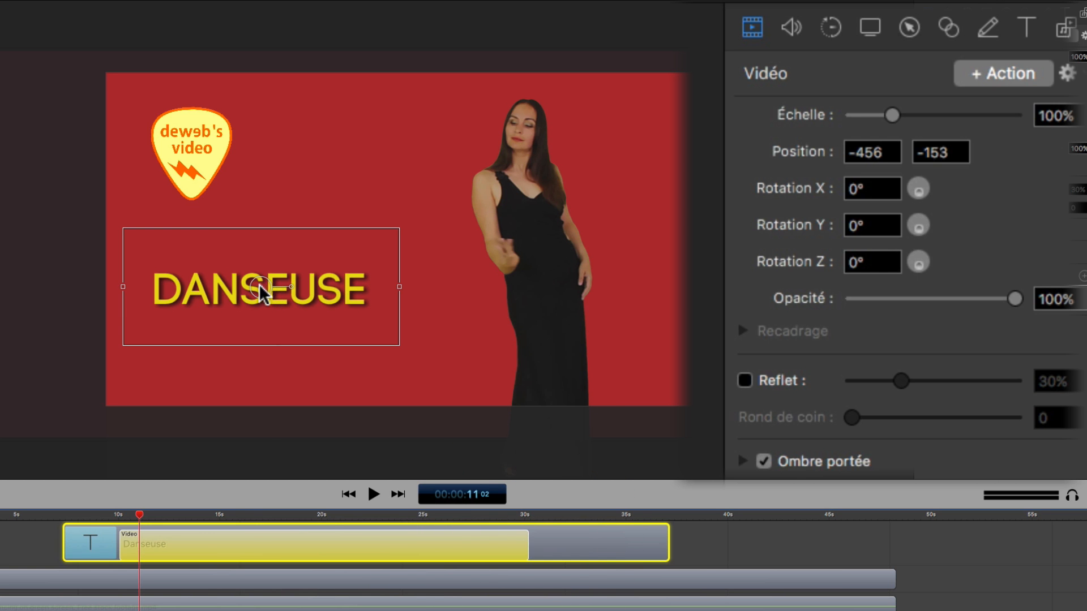
- At about 31 s, move the title down and right to position -335, -322, and play the clip from before its start
{"action": "left_click_drag", "start_coordinate": [138, 523], "coordinate": [548, 544]}
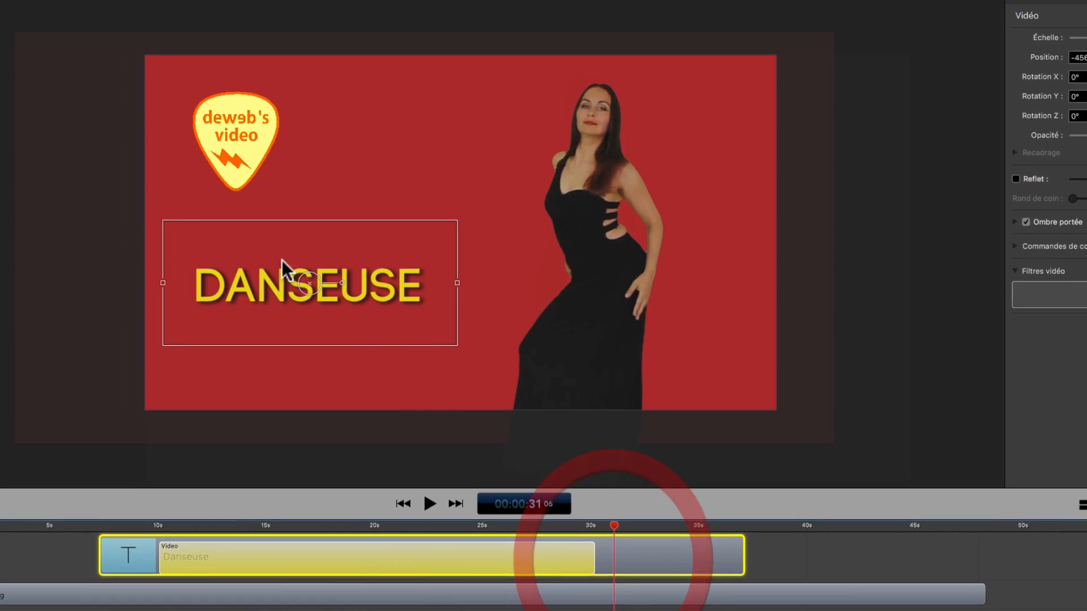
{"action": "left_click_drag", "start_coordinate": [306, 281], "coordinate": [348, 336]}
{"action": "left_click", "coordinate": [151, 548]}
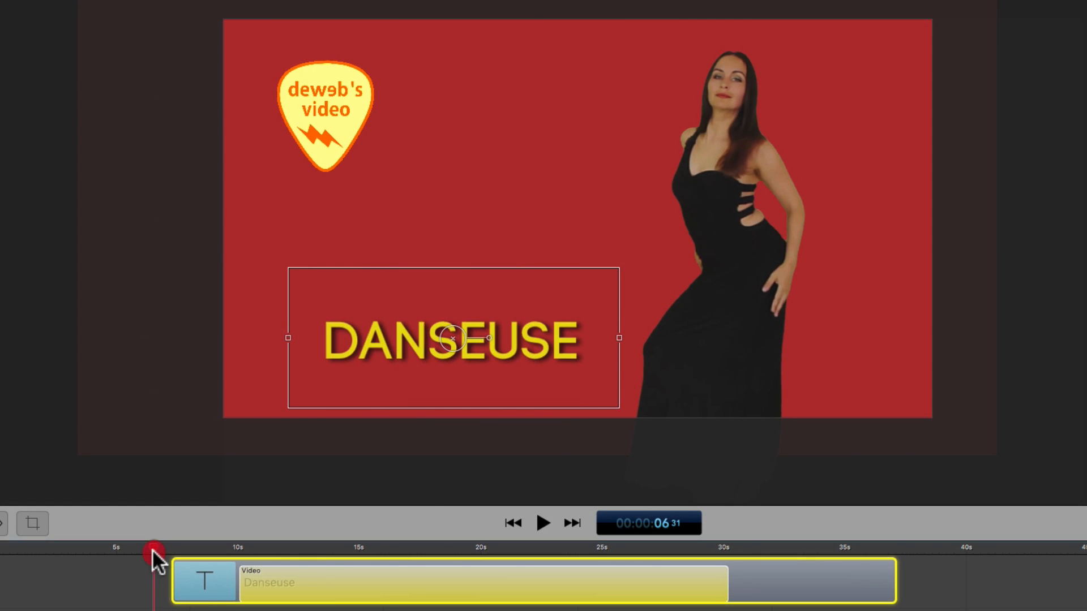
{"action": "key", "text": "space"}
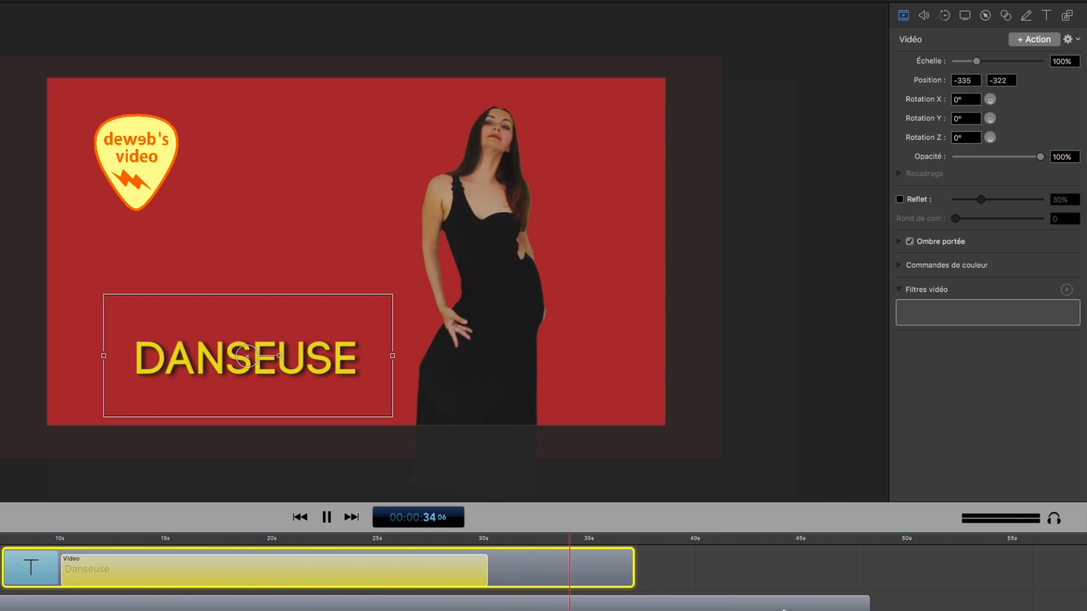
{"action": "key", "text": "space"}
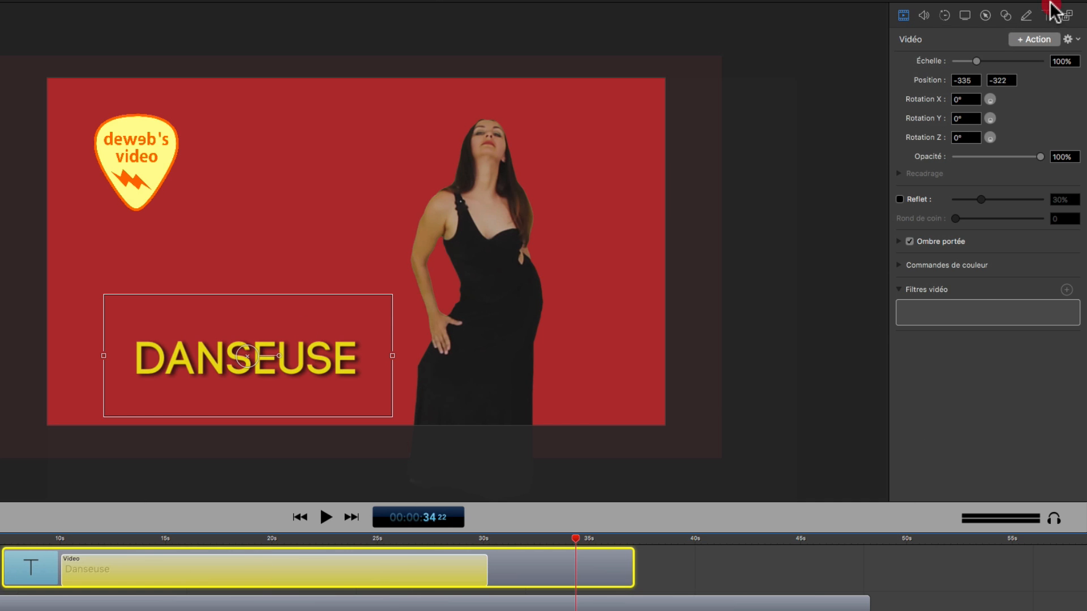
- Show the title's text properties again and review its entrance and exit animation settings
{"action": "left_click", "coordinate": [1042, 17]}
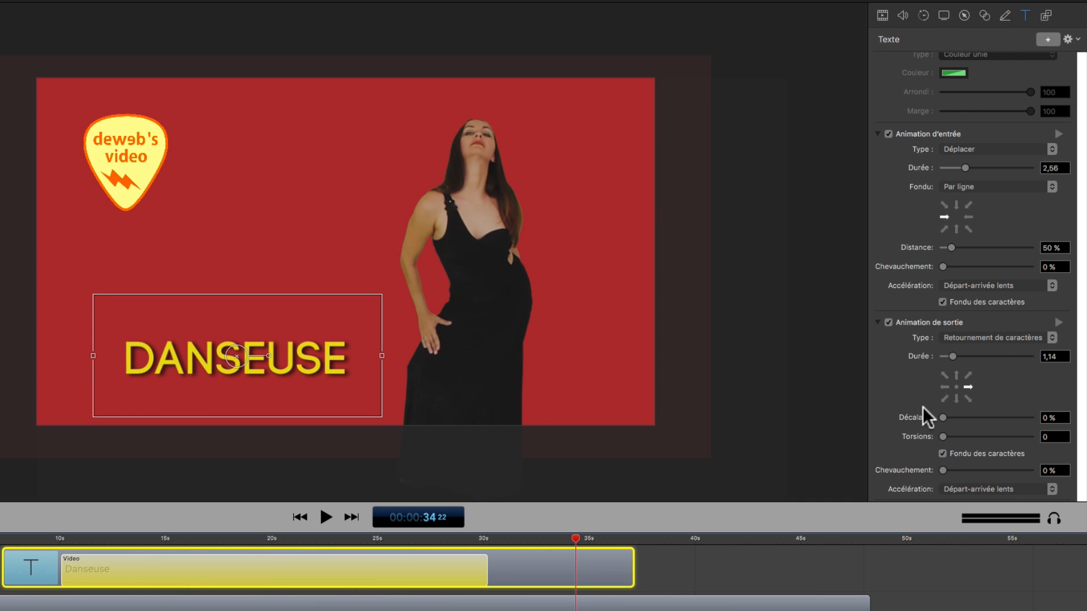
{"action": "scroll", "coordinate": [936, 341], "scroll_direction": "up", "scroll_amount": 5}
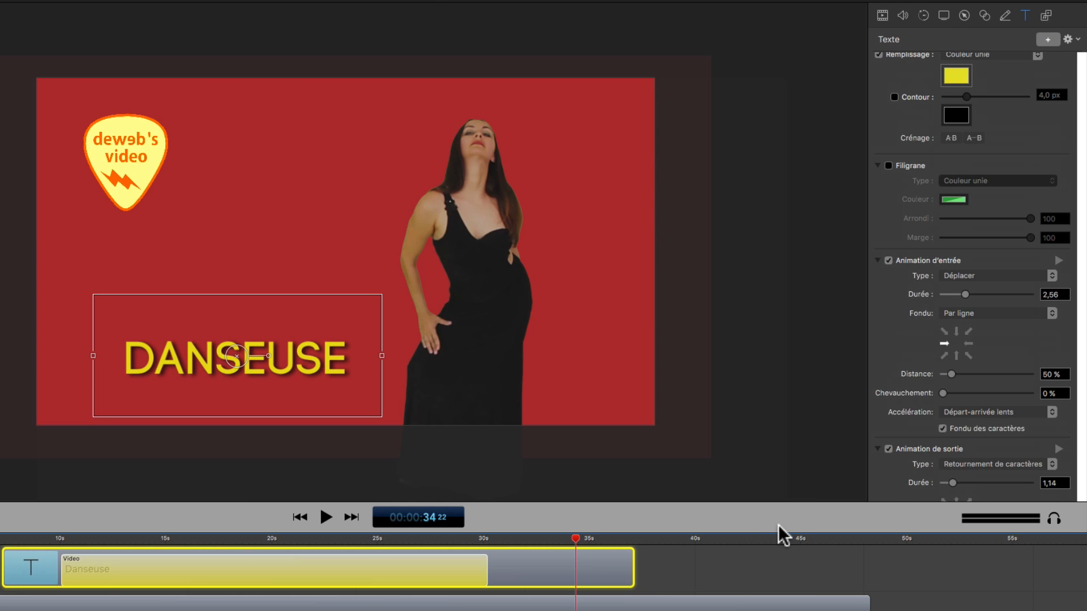